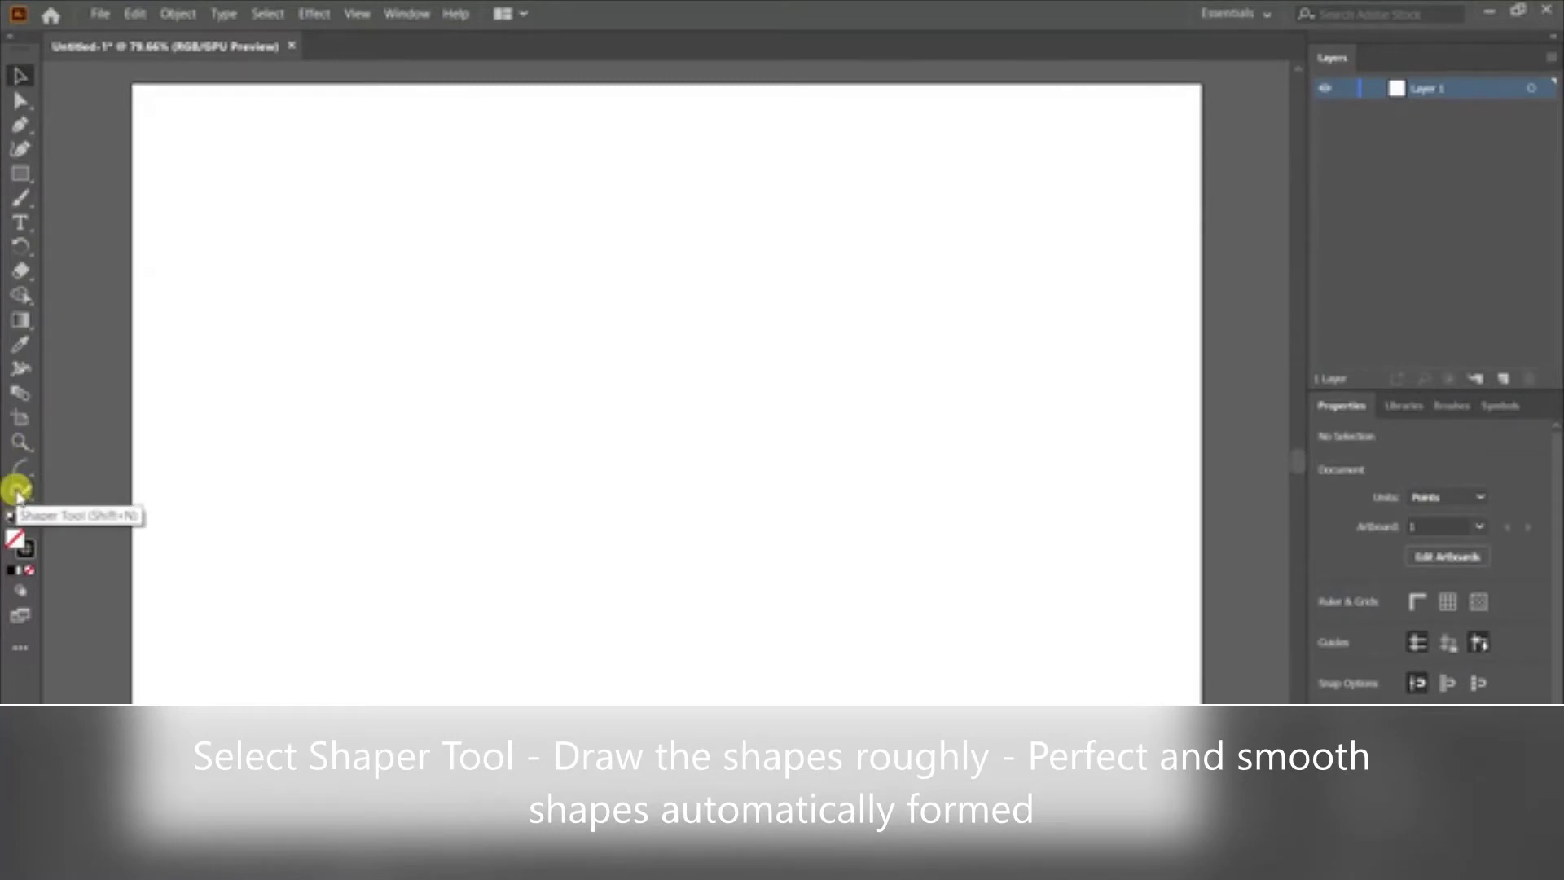
# Step: Roughly sketch a circle, a square, a triangle and a hexagon on the artboard with the Shaper Tool
pyautogui.click(18, 492)
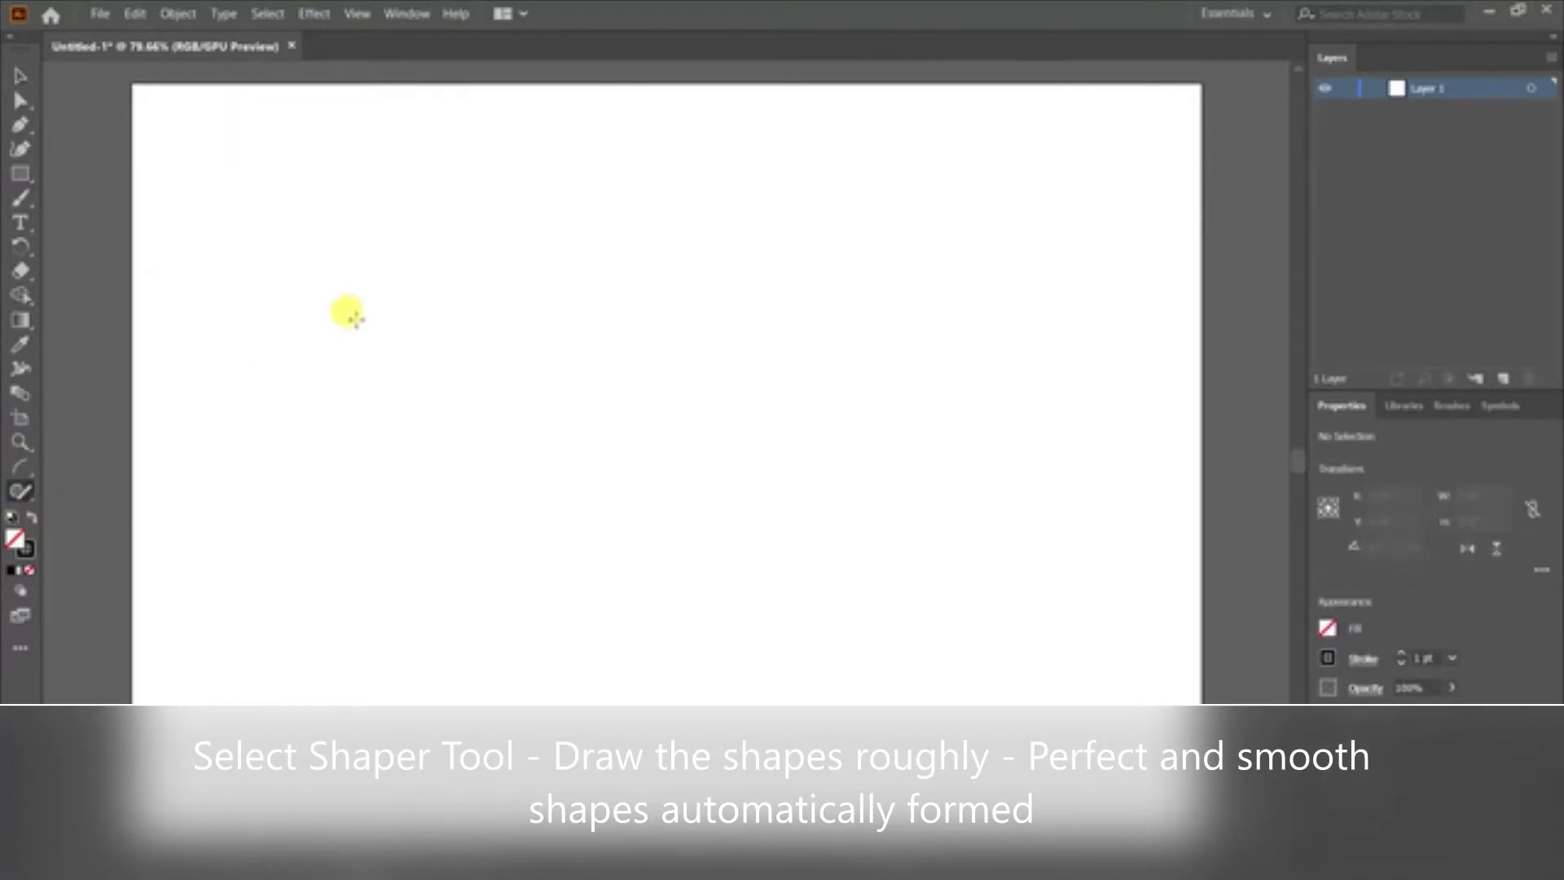
pyautogui.moveTo(356, 319)
pyautogui.mouseDown()
pyautogui.moveTo(395, 255)
pyautogui.moveTo(488, 239)
pyautogui.moveTo(543, 293)
pyautogui.moveTo(538, 388)
pyautogui.moveTo(472, 436)
pyautogui.moveTo(383, 424)
pyautogui.moveTo(335, 339)
pyautogui.moveTo(370, 291)
pyautogui.mouseUp()
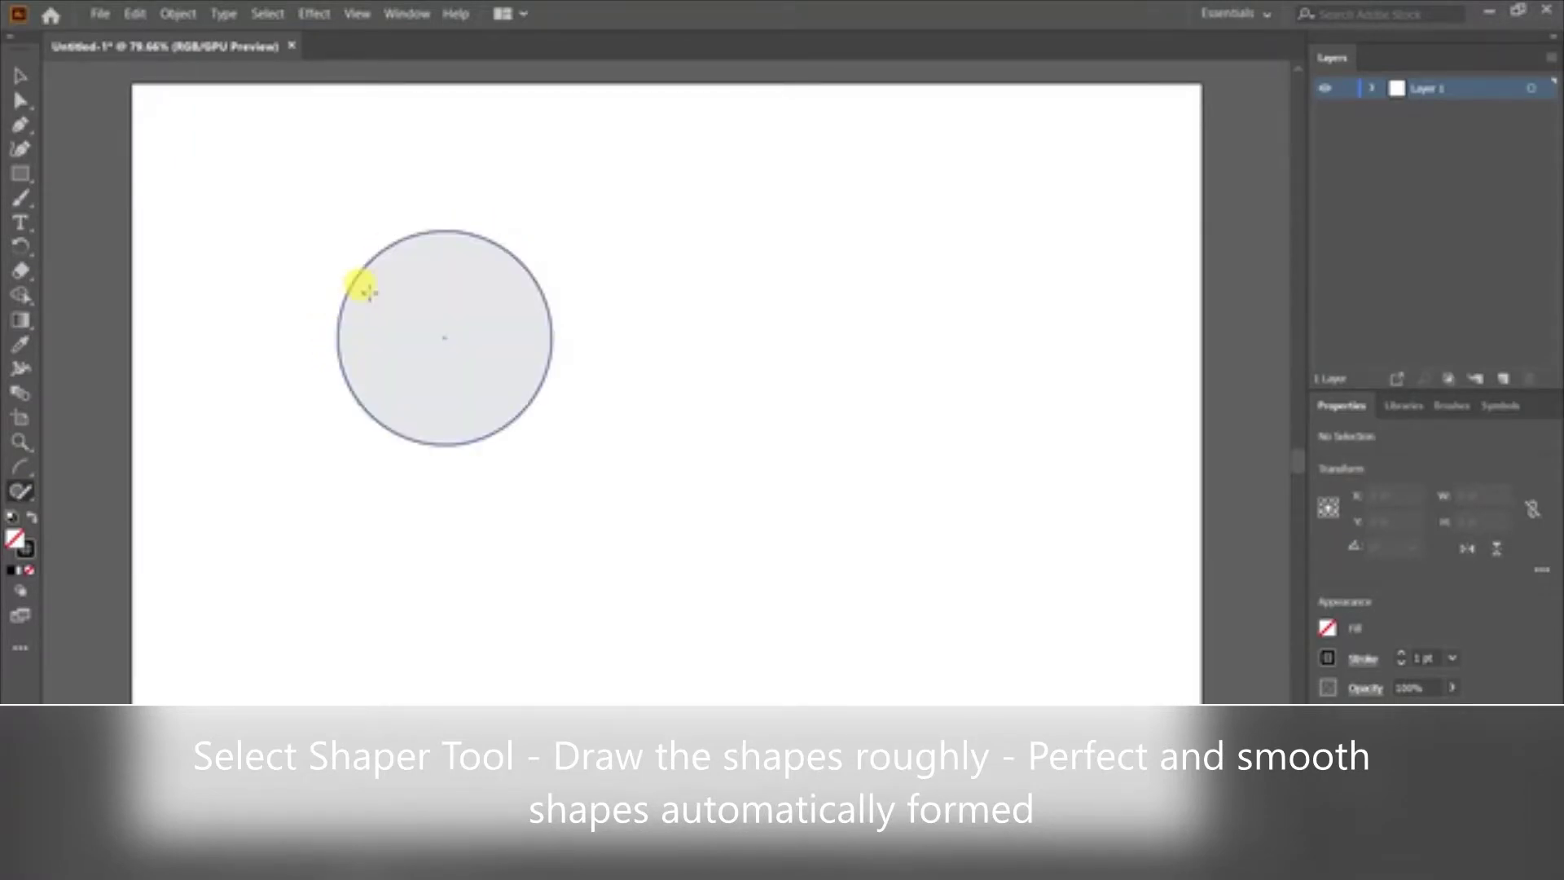
pyautogui.moveTo(624, 222)
pyautogui.mouseDown()
pyautogui.moveTo(633, 342)
pyautogui.moveTo(803, 370)
pyautogui.moveTo(848, 228)
pyautogui.moveTo(706, 209)
pyautogui.moveTo(612, 220)
pyautogui.mouseUp()
pyautogui.moveTo(510, 489)
pyautogui.mouseDown()
pyautogui.moveTo(388, 644)
pyautogui.moveTo(678, 622)
pyautogui.moveTo(515, 487)
pyautogui.mouseUp()
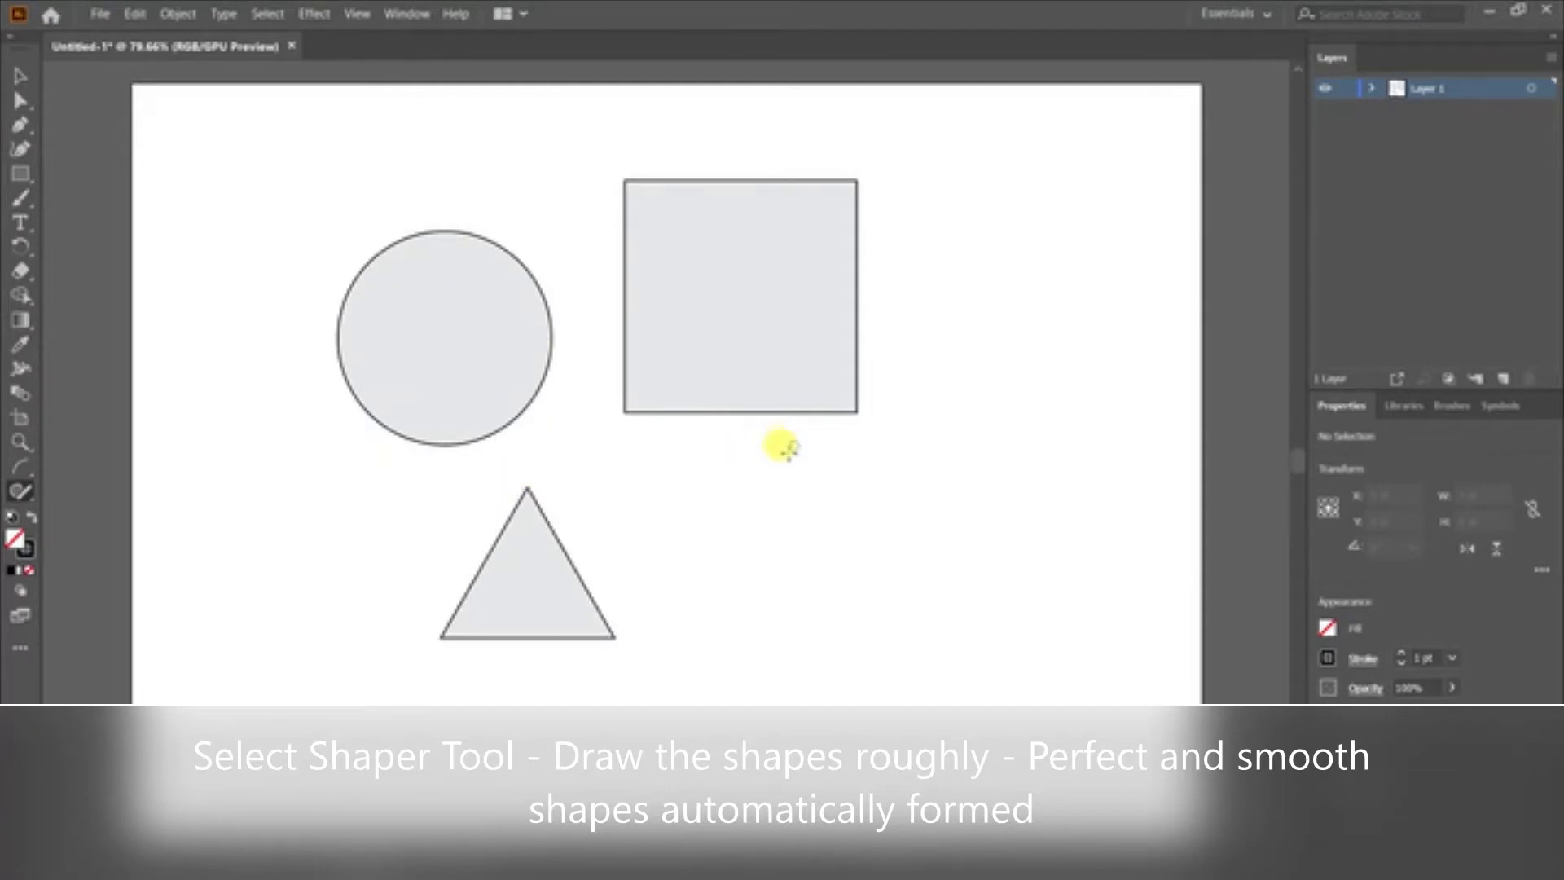
pyautogui.moveTo(791, 447)
pyautogui.mouseDown()
pyautogui.moveTo(722, 569)
pyautogui.moveTo(755, 663)
pyautogui.moveTo(901, 638)
pyautogui.moveTo(937, 548)
pyautogui.moveTo(932, 517)
pyautogui.moveTo(872, 433)
pyautogui.moveTo(780, 444)
pyautogui.mouseUp()
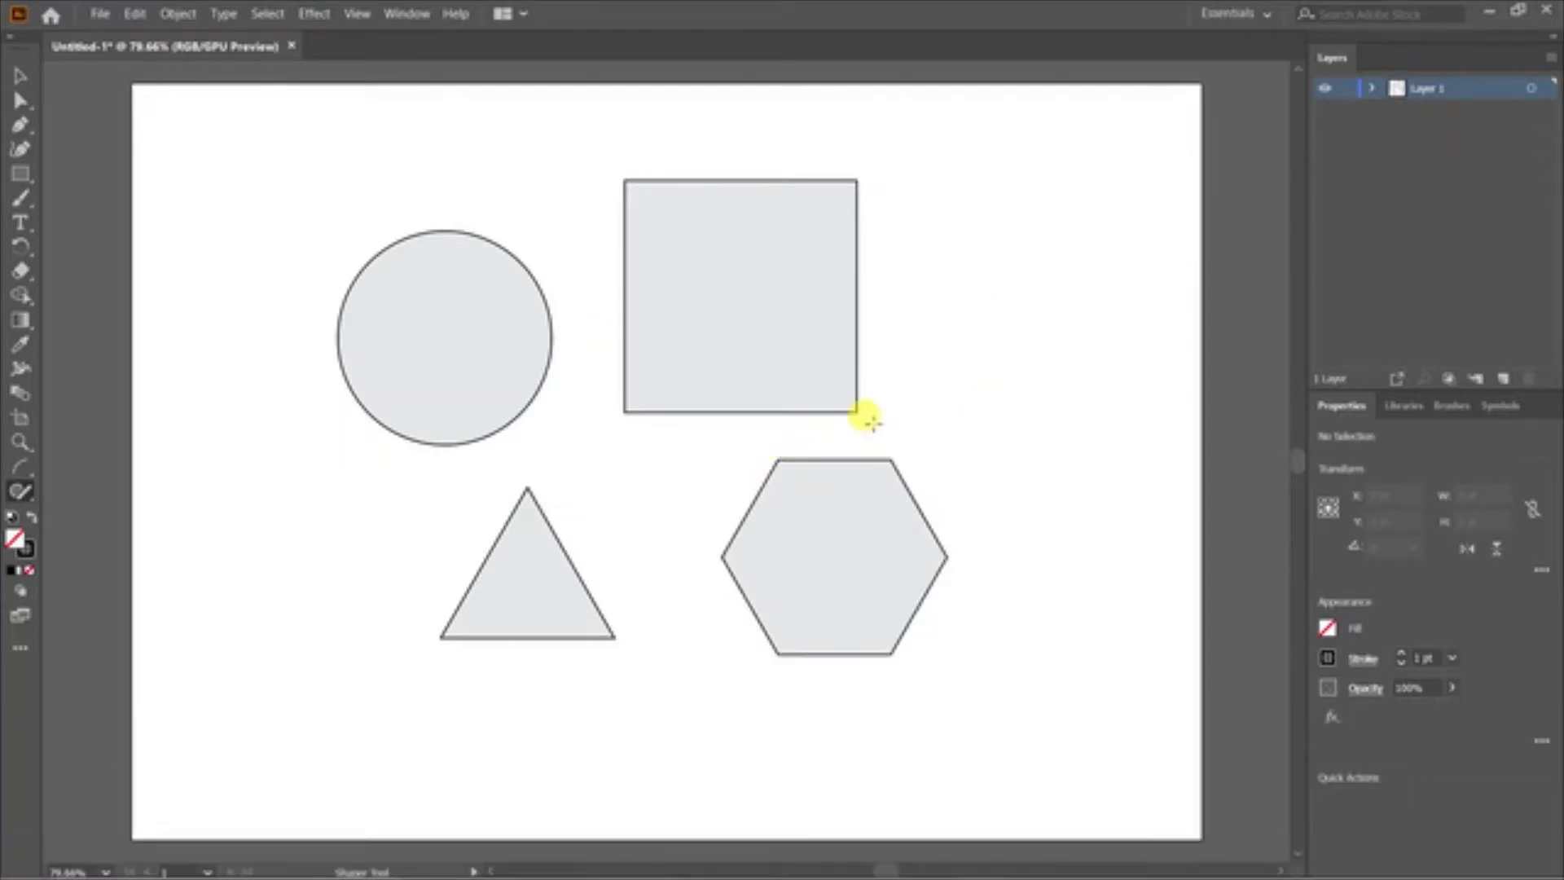
# Step: Add a slanted ellipse, a tall rectangle, two crossing lines and a wide rectangle around the existing shapes with the Shaper Tool
pyautogui.moveTo(903, 341)
pyautogui.mouseDown()
pyautogui.moveTo(969, 235)
pyautogui.moveTo(1107, 219)
pyautogui.moveTo(1125, 254)
pyautogui.moveTo(962, 357)
pyautogui.moveTo(904, 334)
pyautogui.mouseUp()
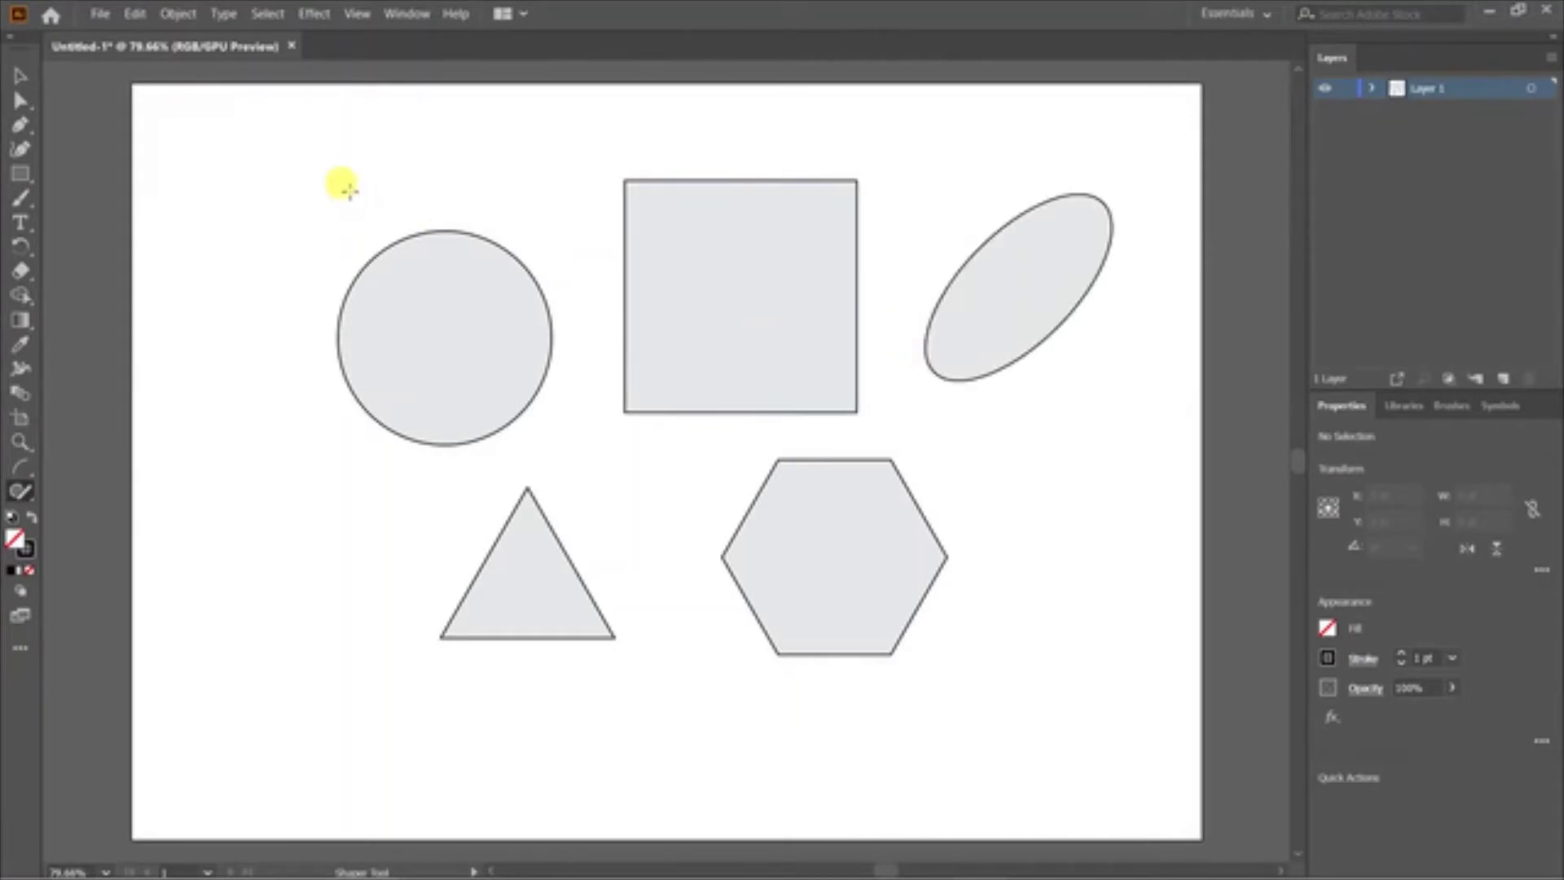
pyautogui.moveTo(177, 223)
pyautogui.mouseDown()
pyautogui.moveTo(224, 222)
pyautogui.moveTo(229, 493)
pyautogui.moveTo(155, 506)
pyautogui.moveTo(160, 223)
pyautogui.moveTo(180, 218)
pyautogui.mouseUp()
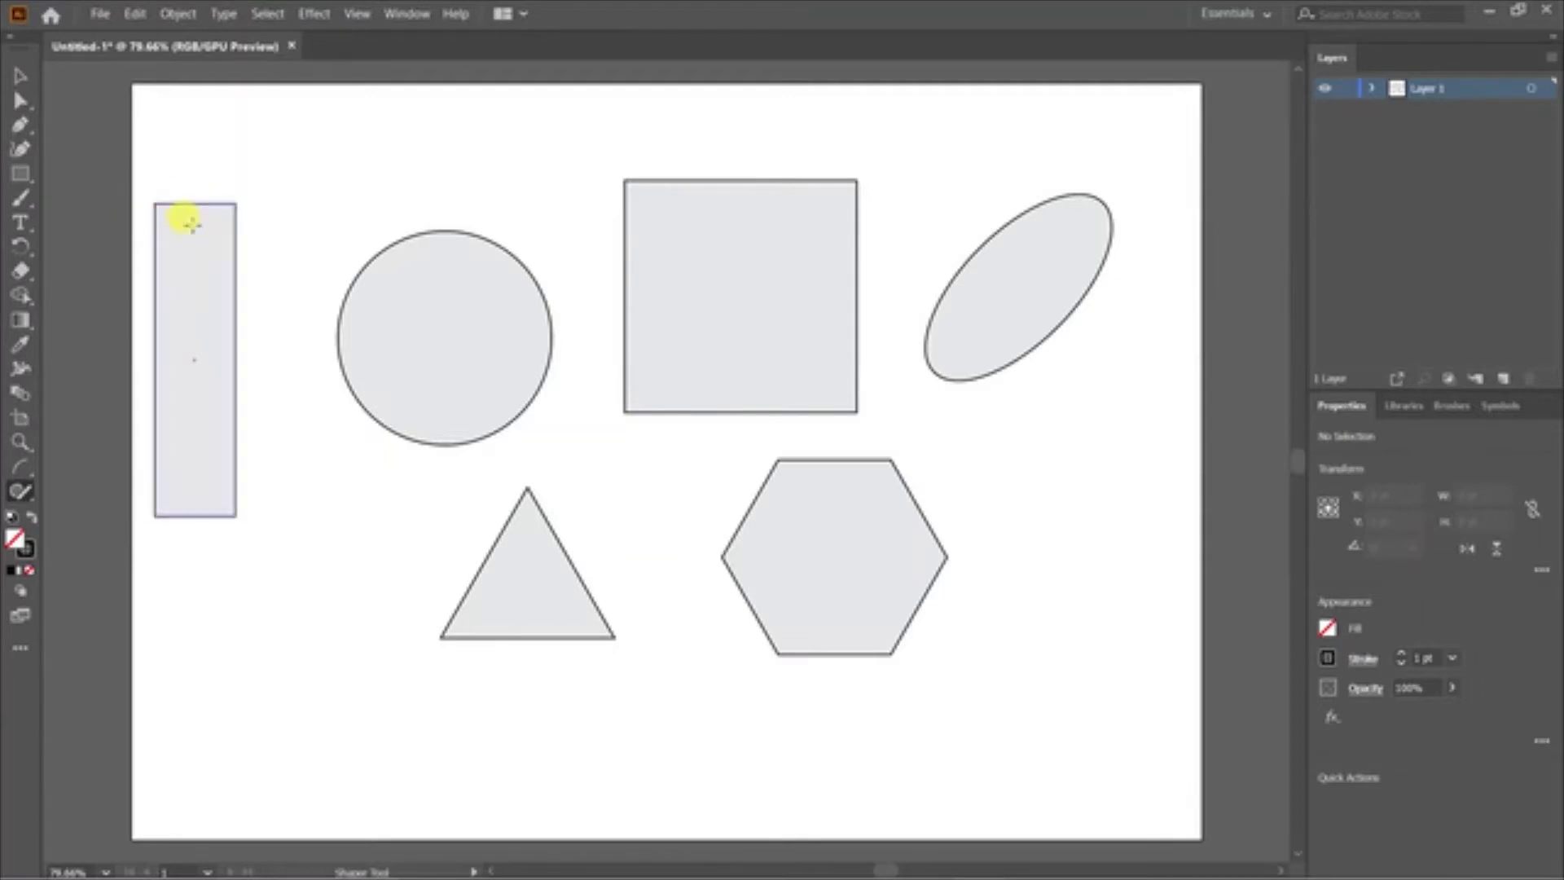
pyautogui.moveTo(196, 691)
pyautogui.mouseDown()
pyautogui.moveTo(269, 589)
pyautogui.moveTo(368, 515)
pyautogui.mouseUp()
pyautogui.moveTo(395, 647); pyautogui.dragTo(177, 574)
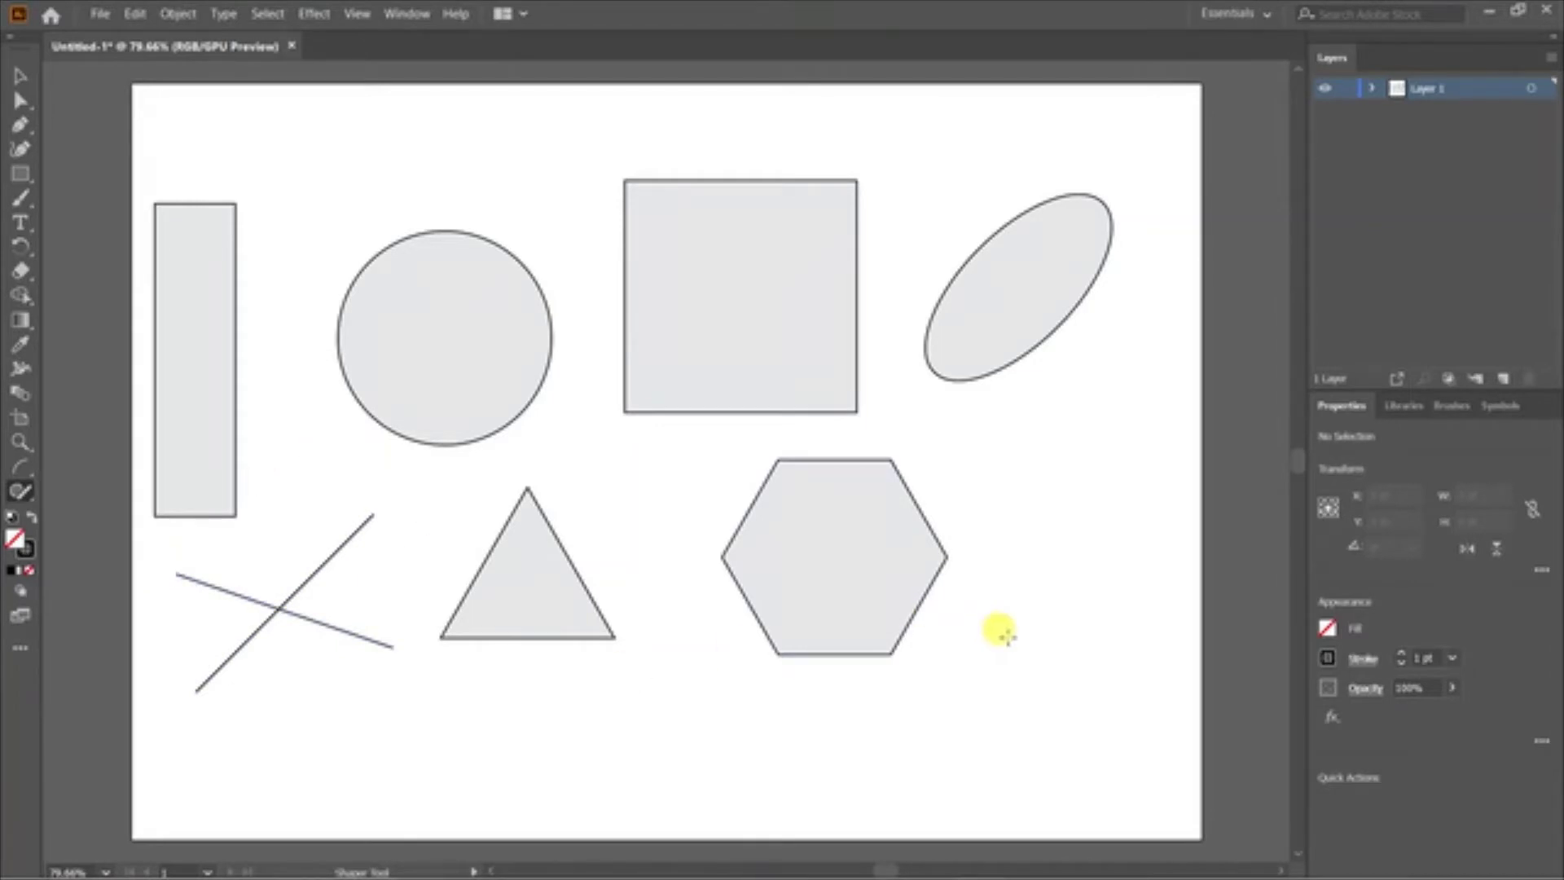
pyautogui.moveTo(1008, 639)
pyautogui.mouseDown()
pyautogui.moveTo(923, 743)
pyautogui.moveTo(1193, 669)
pyautogui.moveTo(1109, 610)
pyautogui.moveTo(986, 636)
pyautogui.mouseUp()
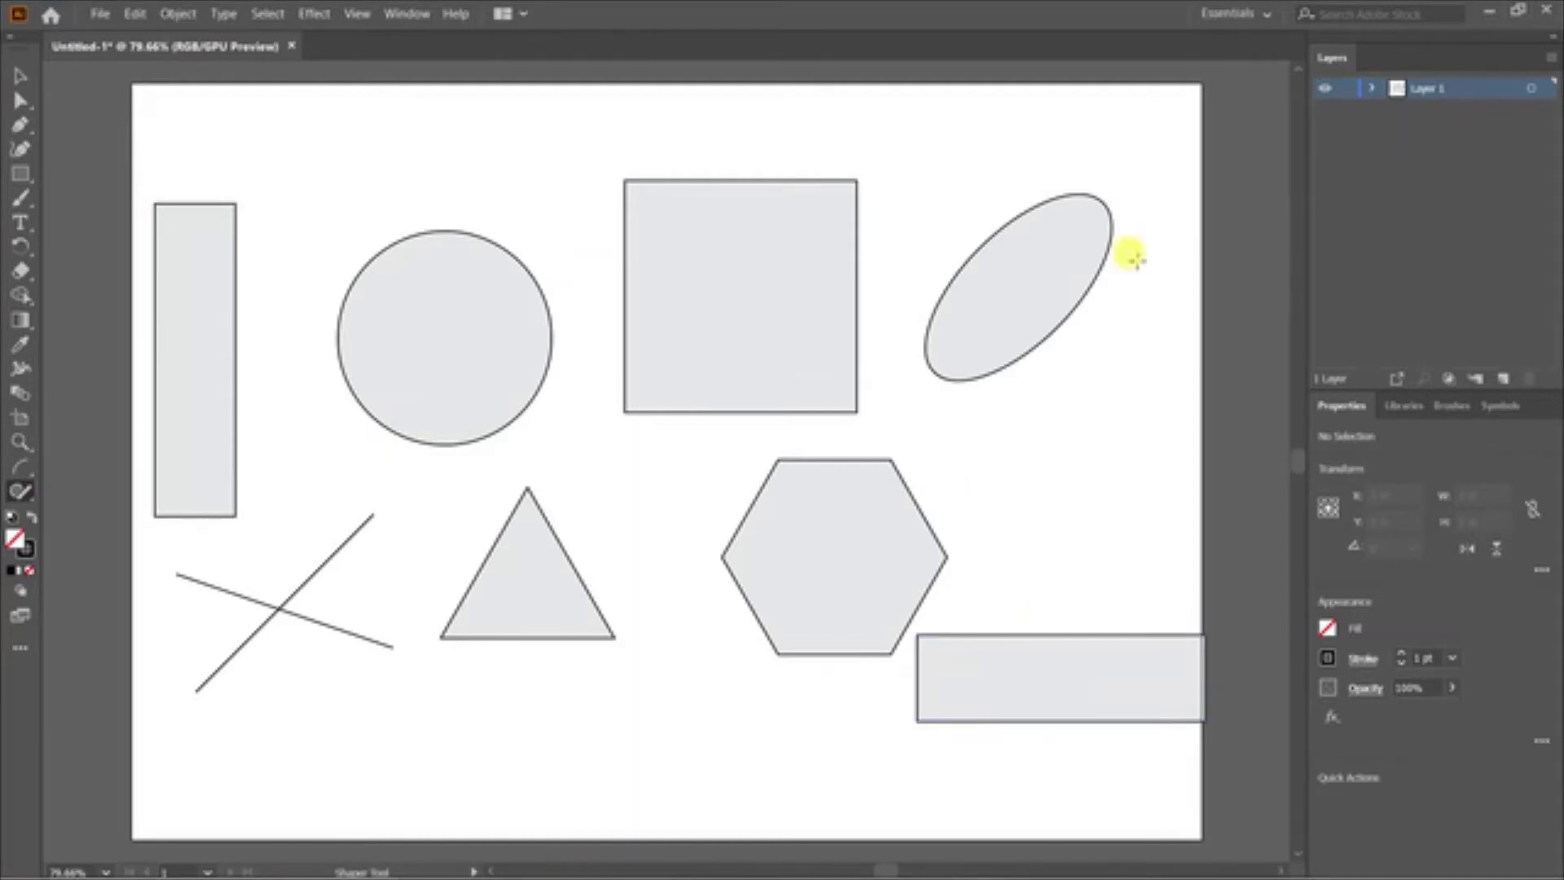
# Step: Select all the drawn shapes and lines on the artboard and delete them
pyautogui.click(20, 76)
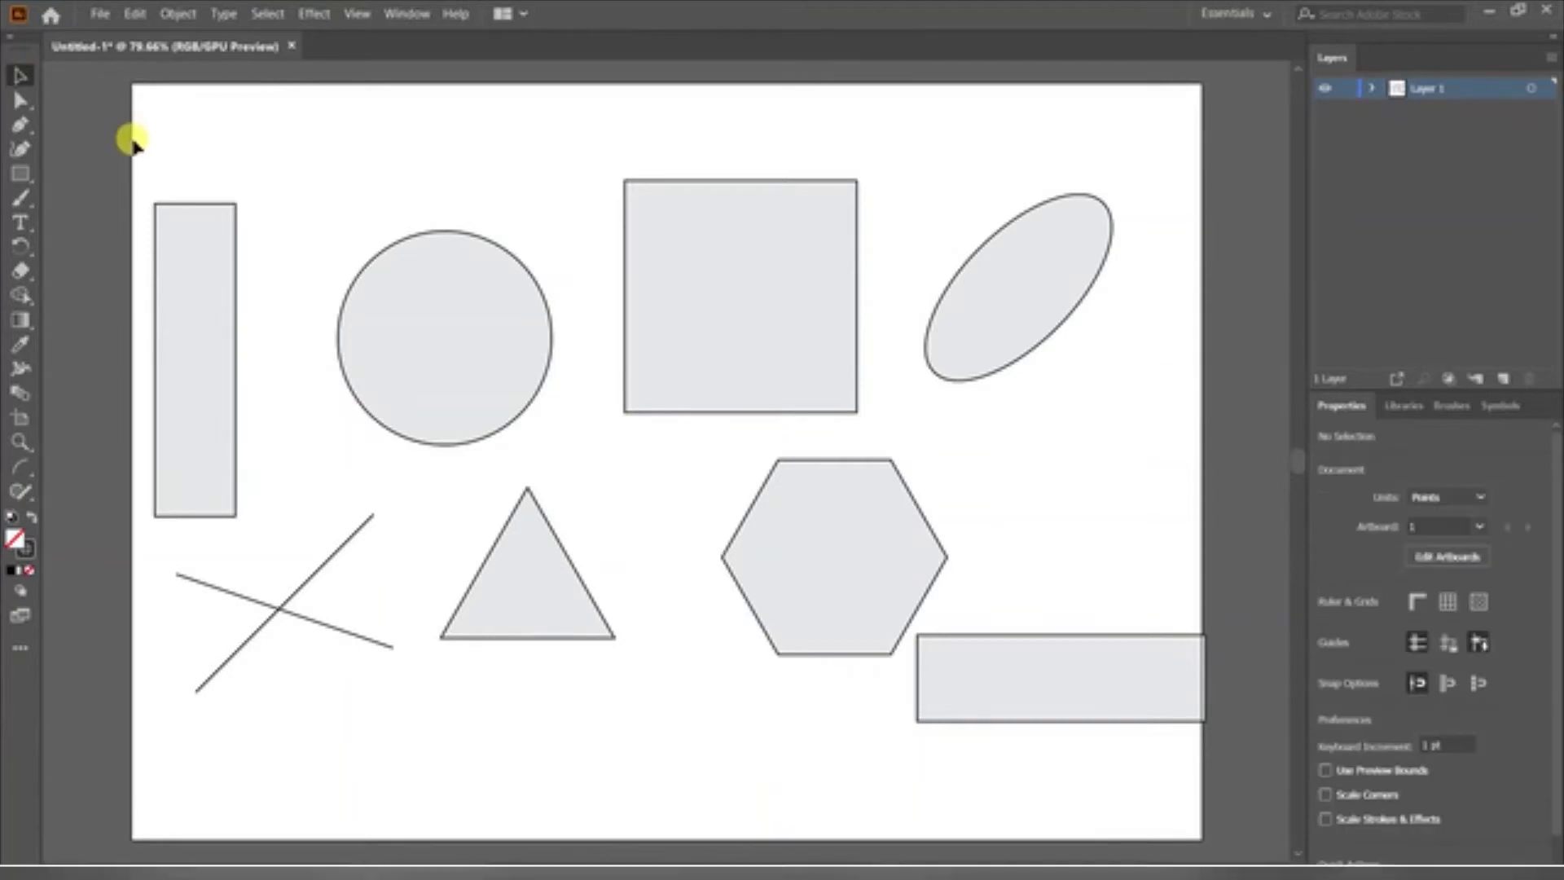
pyautogui.moveTo(131, 140); pyautogui.dragTo(1153, 634)
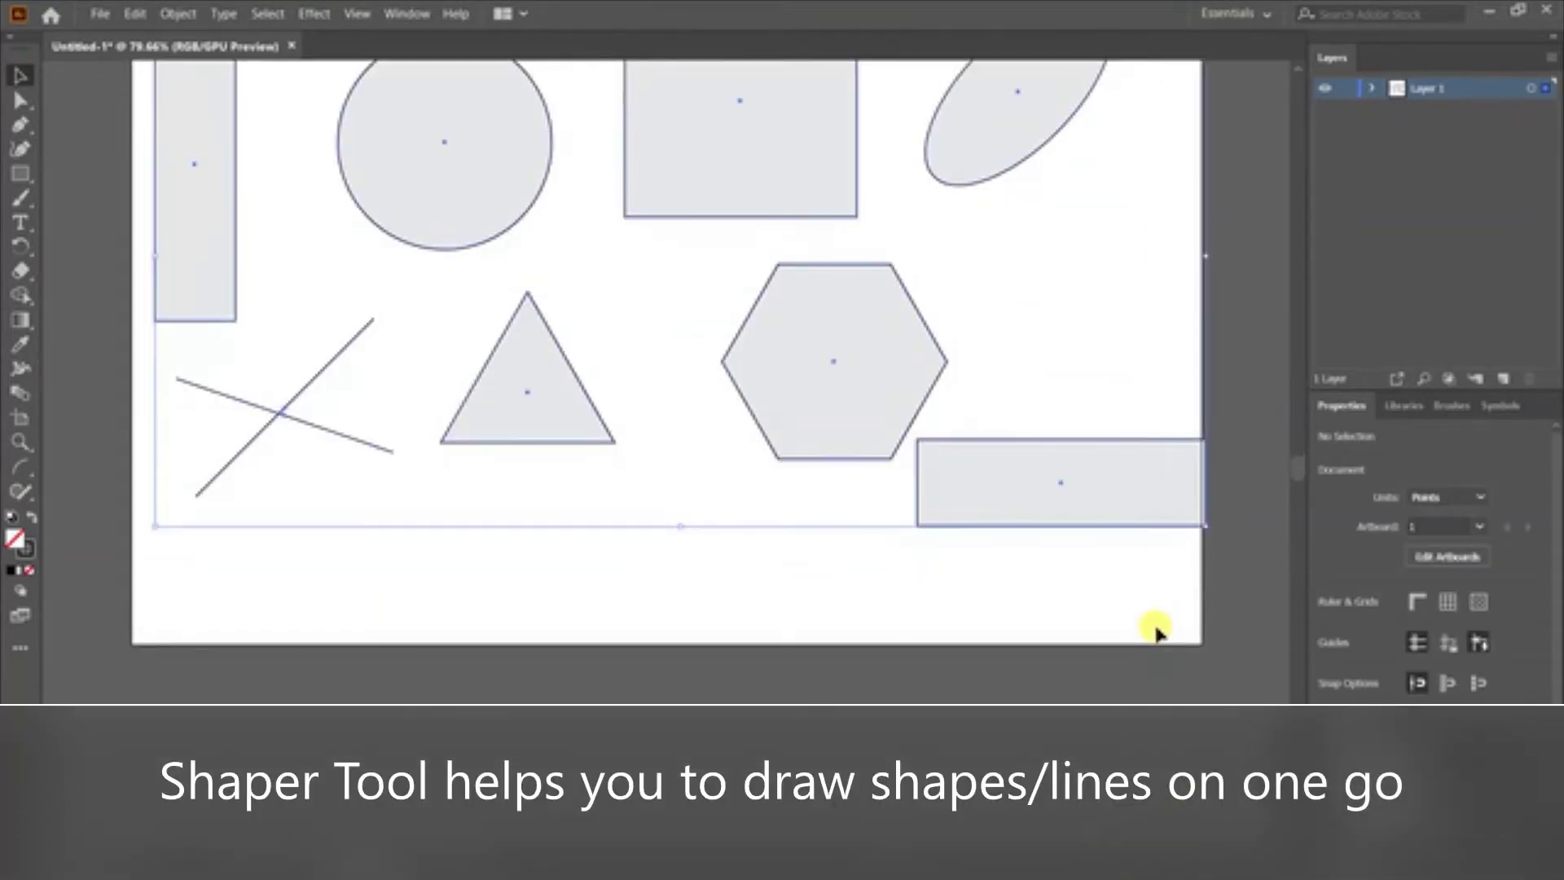
pyautogui.press('Delete')
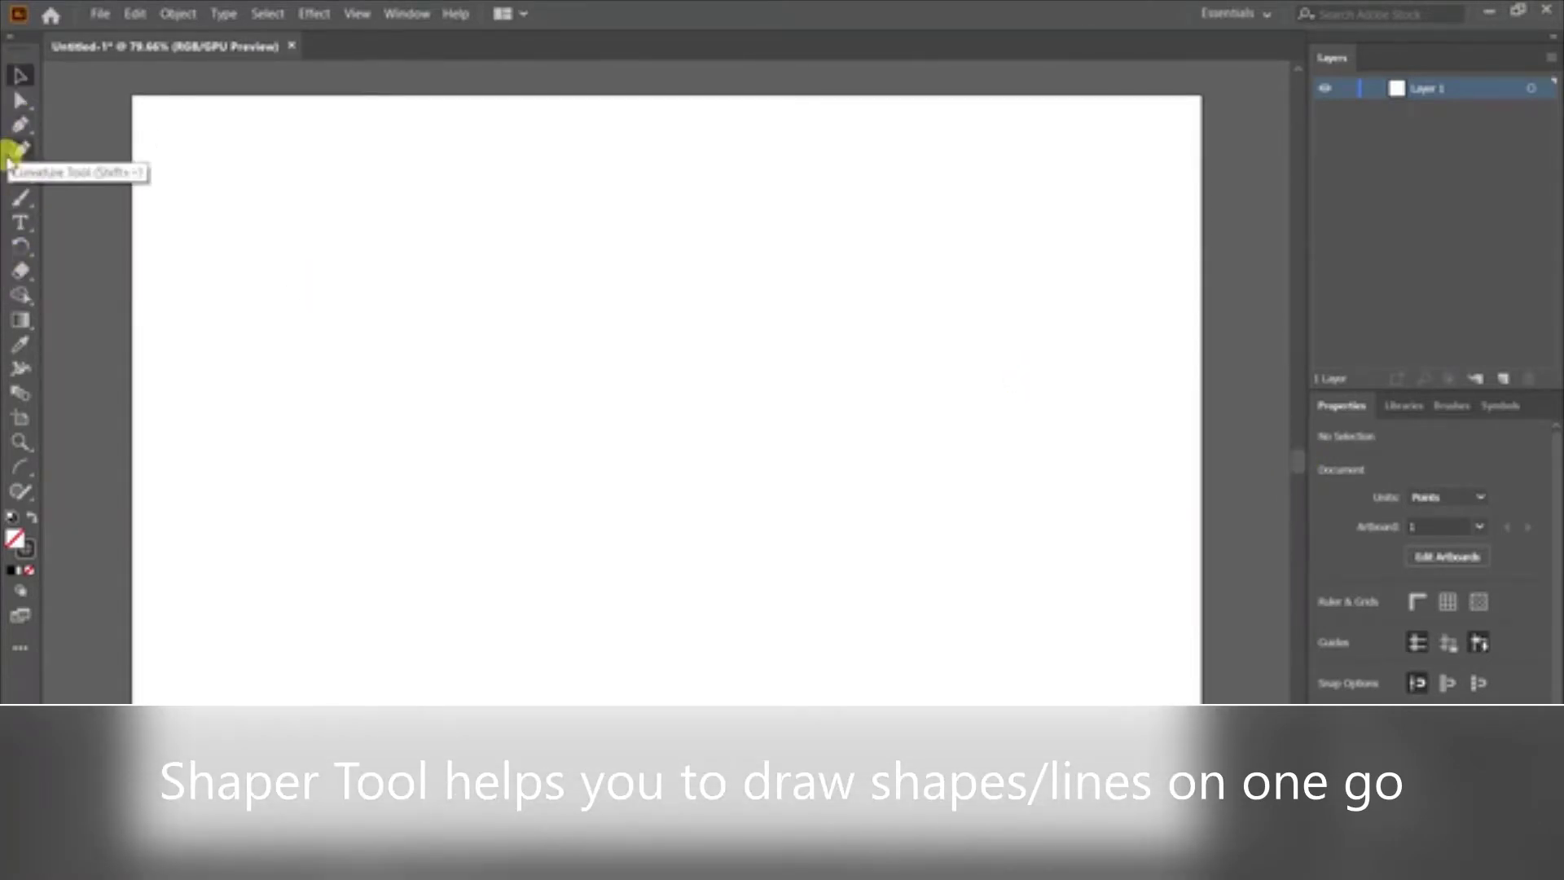
# Step: Draw a large square with the Shaper Tool and cross it with two corner-to-corner diagonal lines
pyautogui.click(16, 493)
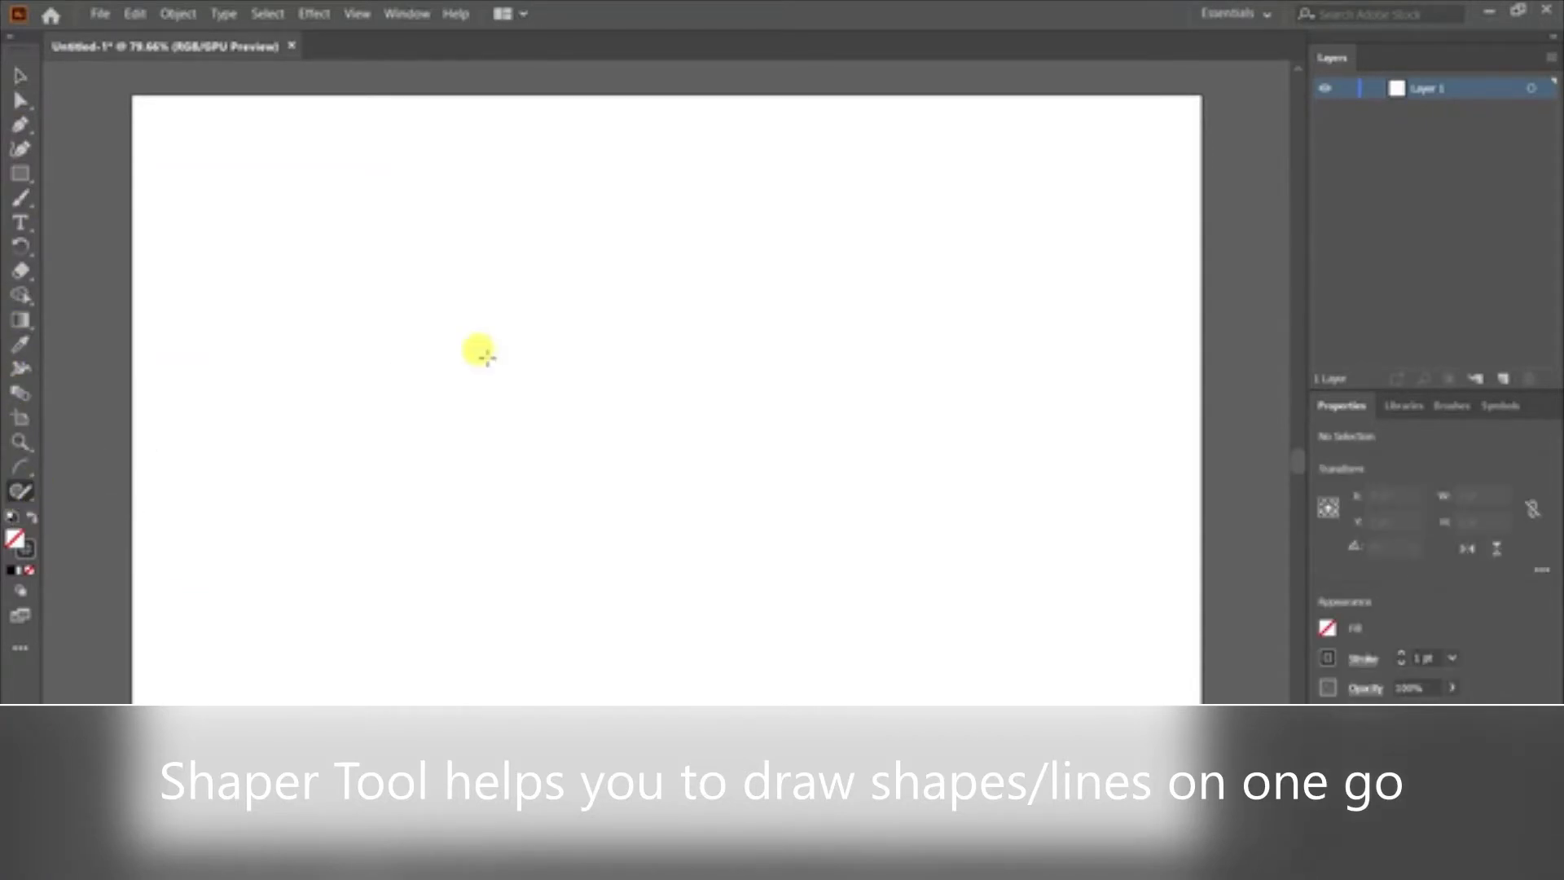
pyautogui.moveTo(459, 225)
pyautogui.mouseDown()
pyautogui.moveTo(462, 422)
pyautogui.moveTo(482, 503)
pyautogui.moveTo(803, 491)
pyautogui.moveTo(791, 202)
pyautogui.moveTo(532, 190)
pyautogui.moveTo(444, 214)
pyautogui.moveTo(732, 466)
pyautogui.mouseUp()
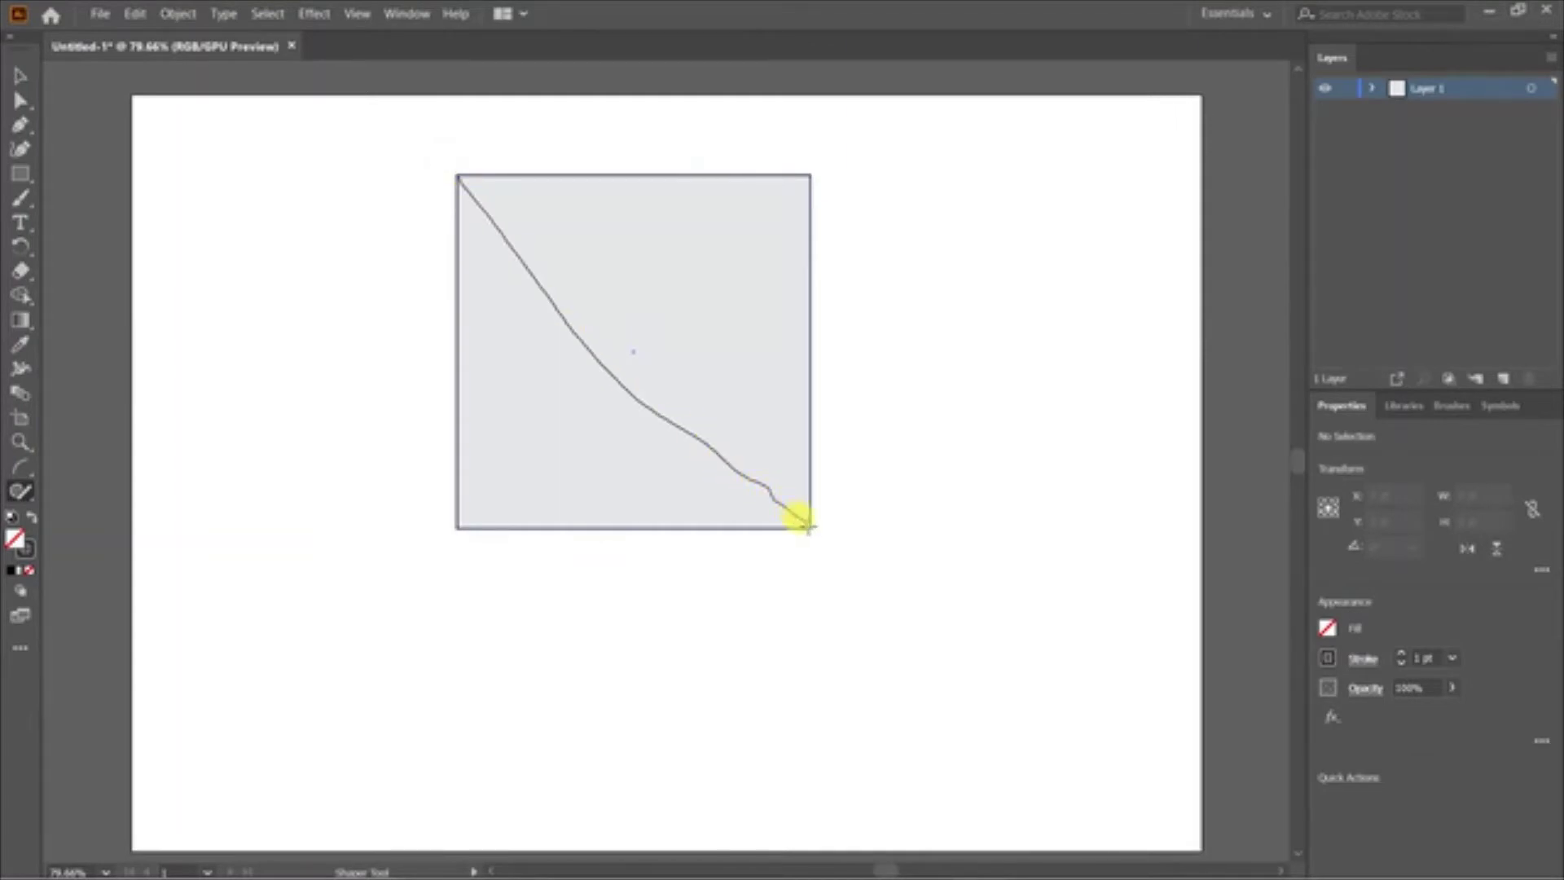
pyautogui.moveTo(805, 524); pyautogui.dragTo(805, 524)
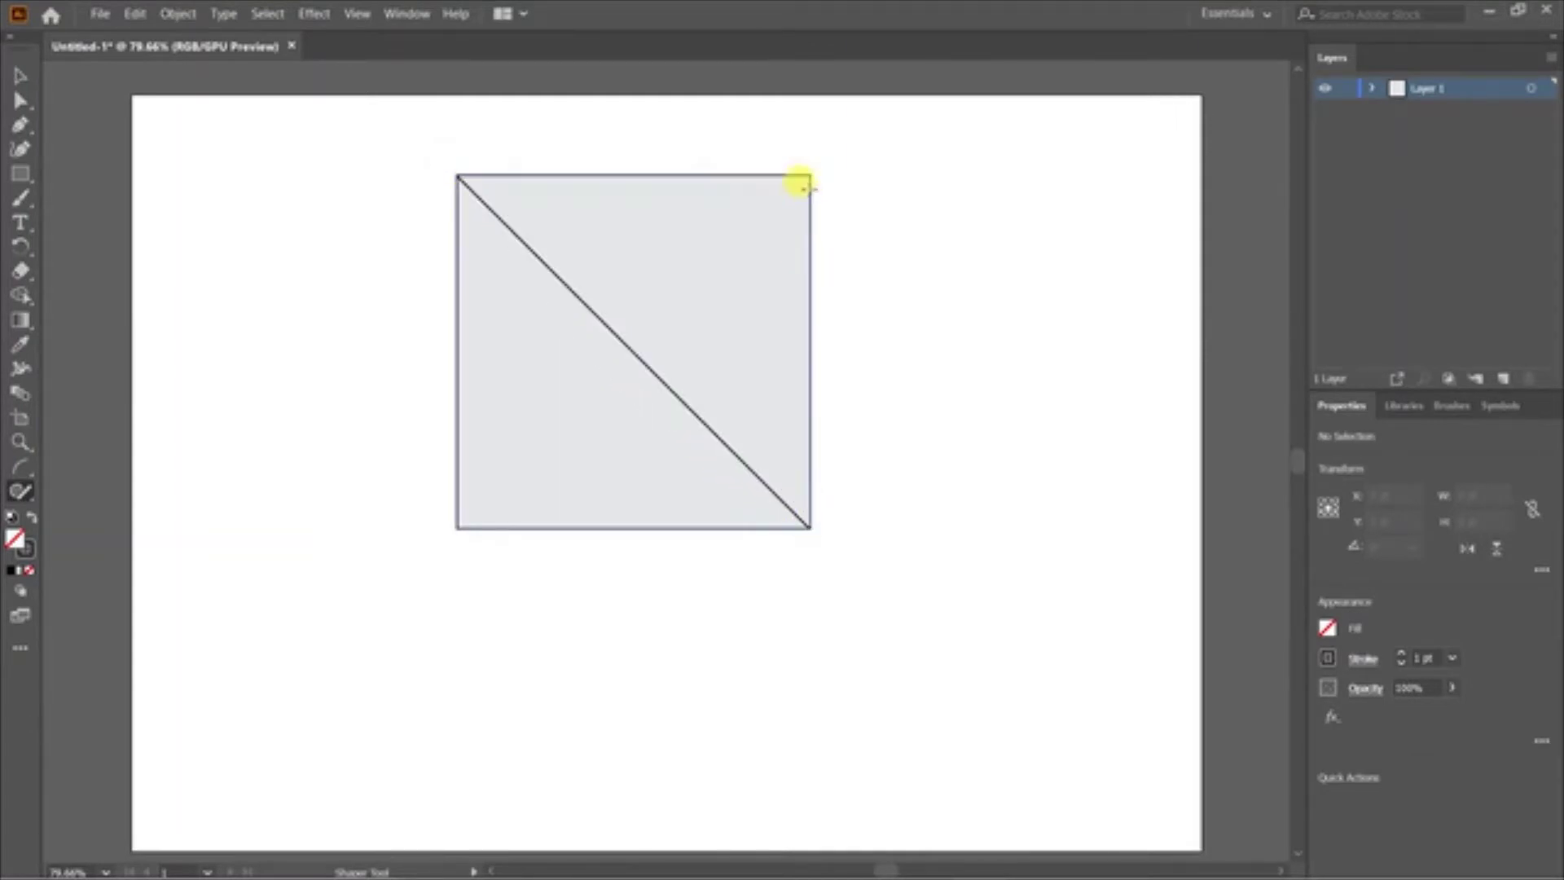
pyautogui.moveTo(809, 171)
pyautogui.mouseDown()
pyautogui.moveTo(705, 313)
pyautogui.moveTo(450, 526)
pyautogui.mouseUp()
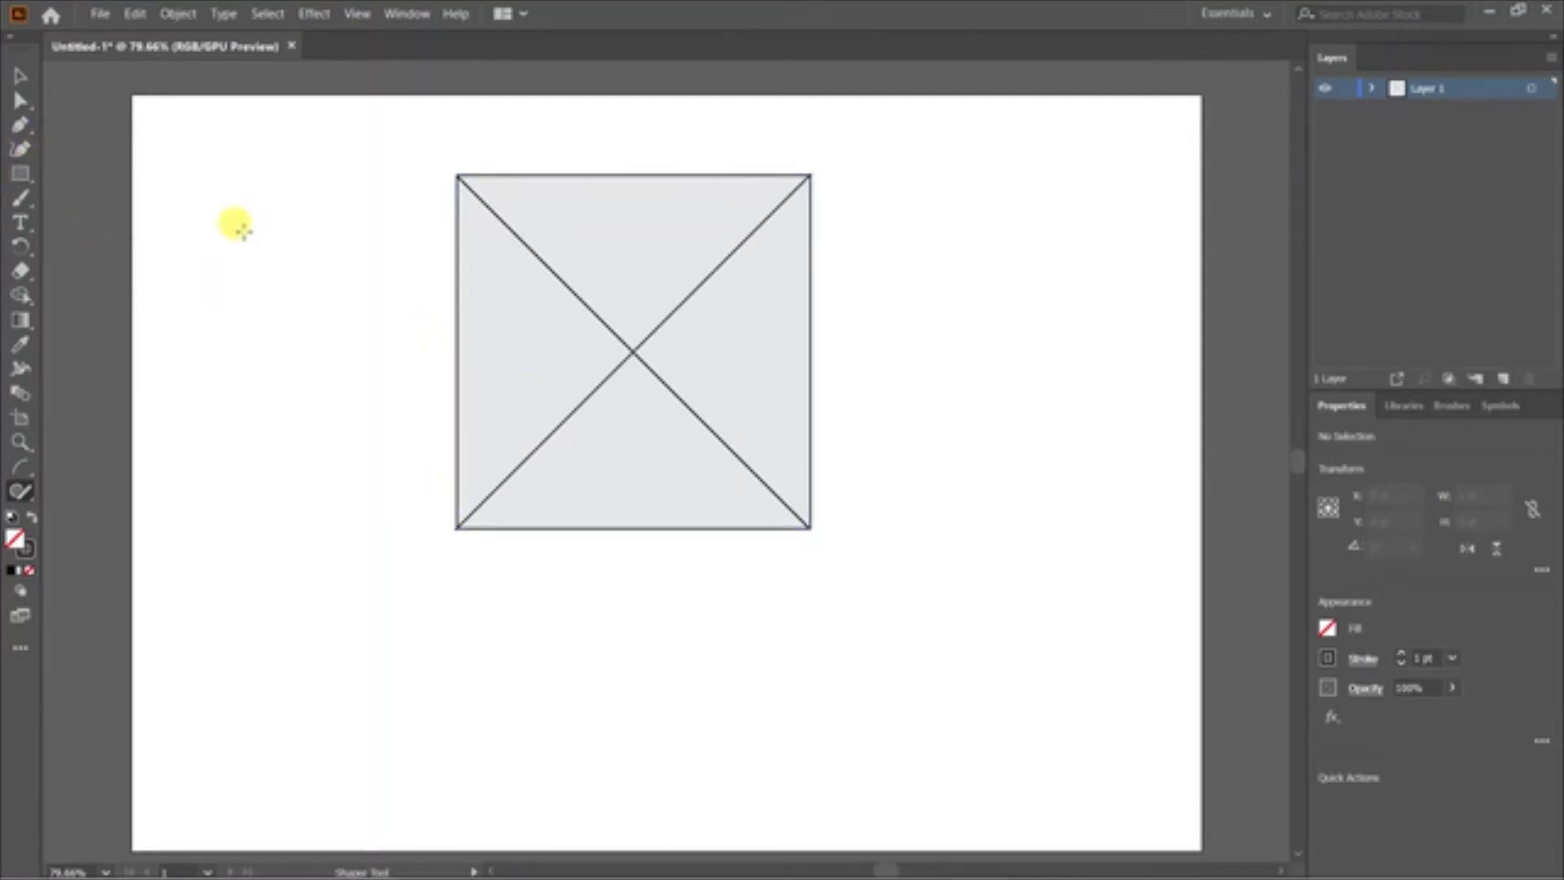
# Step: Draw a triangle beside the square and add a line from each corner to the middle of its opposite side
pyautogui.moveTo(242, 232)
pyautogui.mouseDown()
pyautogui.moveTo(213, 455)
pyautogui.moveTo(450, 462)
pyautogui.moveTo(260, 277)
pyautogui.moveTo(228, 217)
pyautogui.mouseUp()
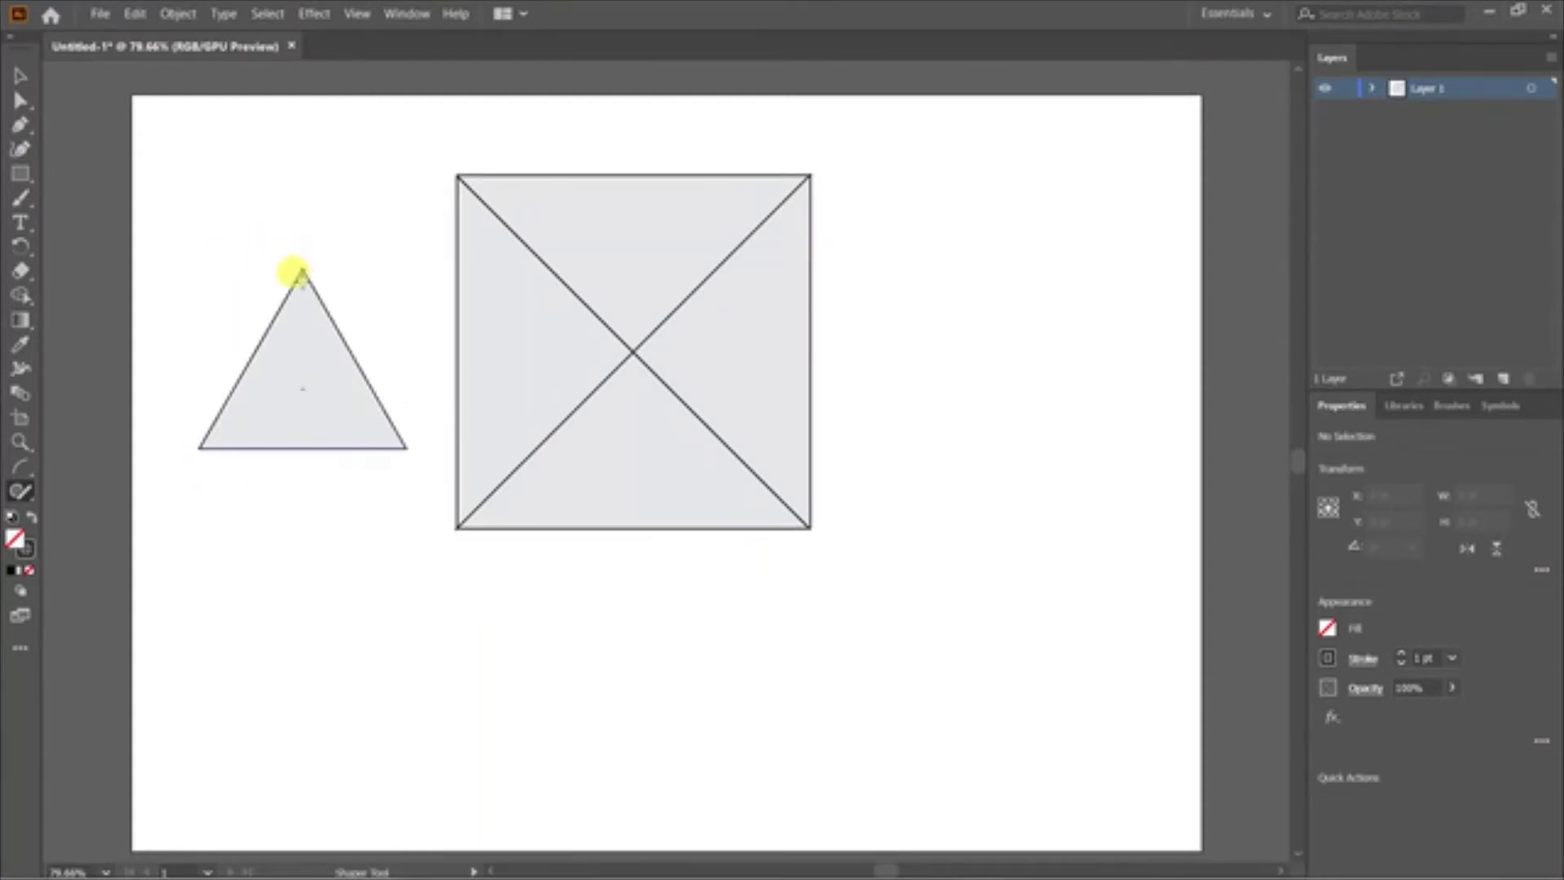
pyautogui.moveTo(301, 276); pyautogui.dragTo(293, 444)
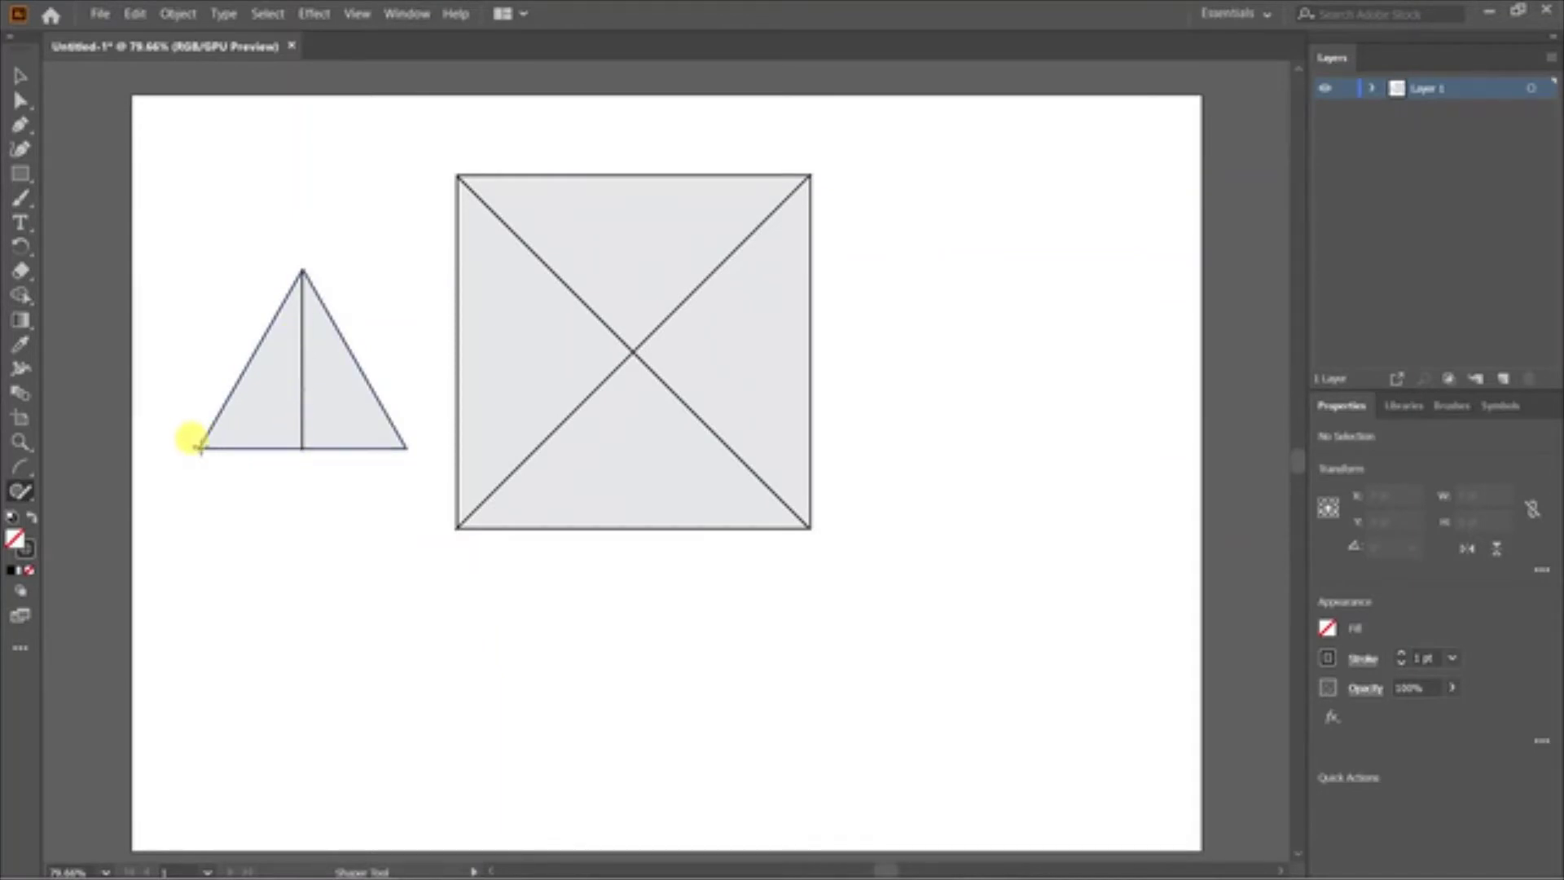
pyautogui.moveTo(200, 447); pyautogui.dragTo(351, 358)
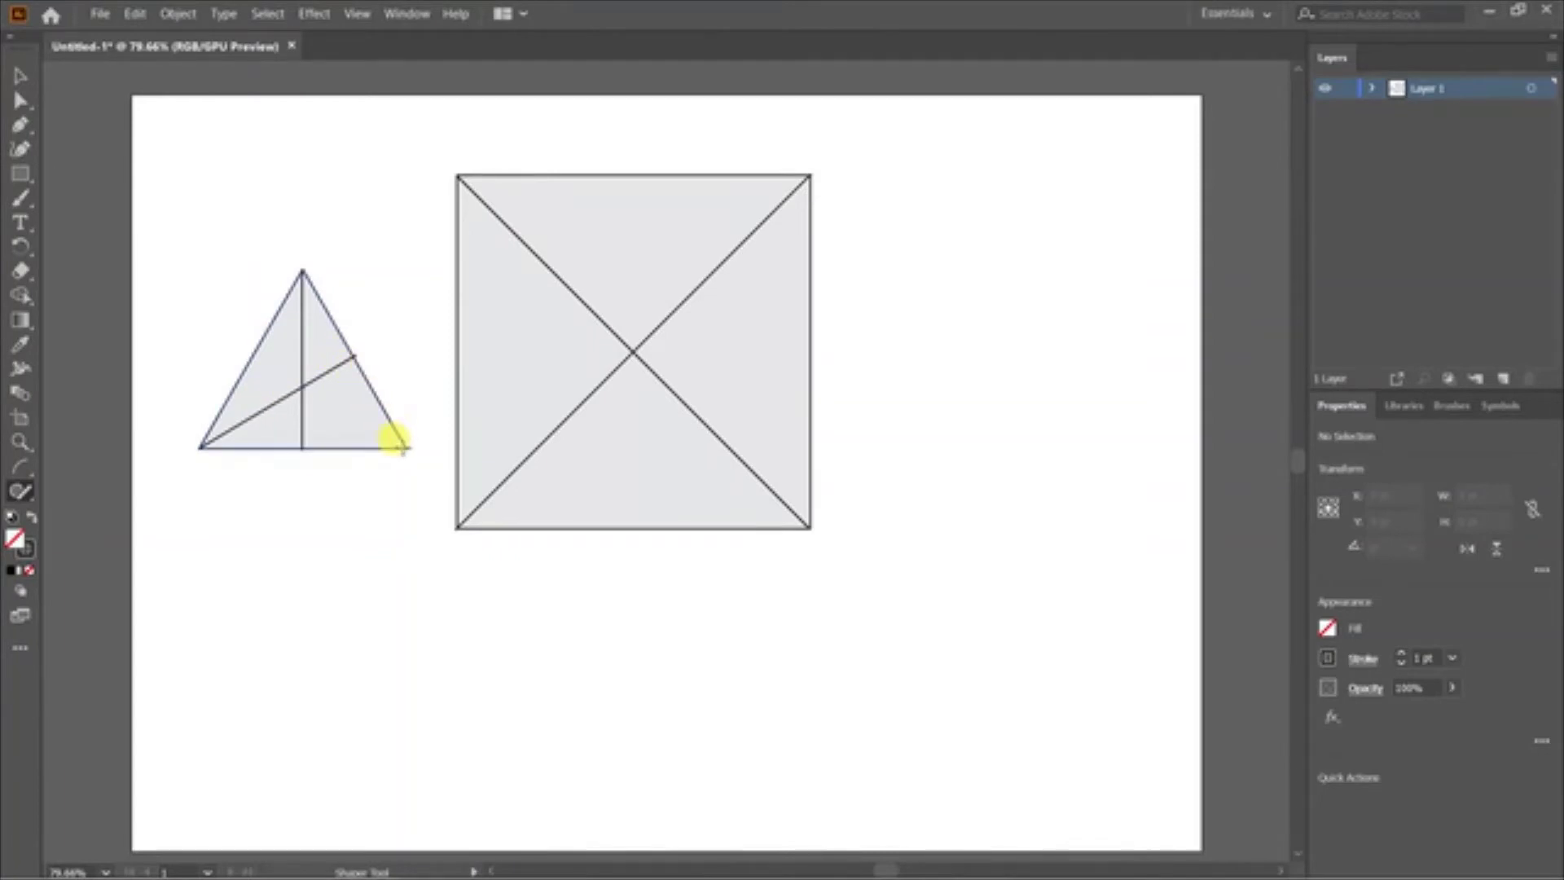
pyautogui.moveTo(270, 363); pyautogui.dragTo(243, 340)
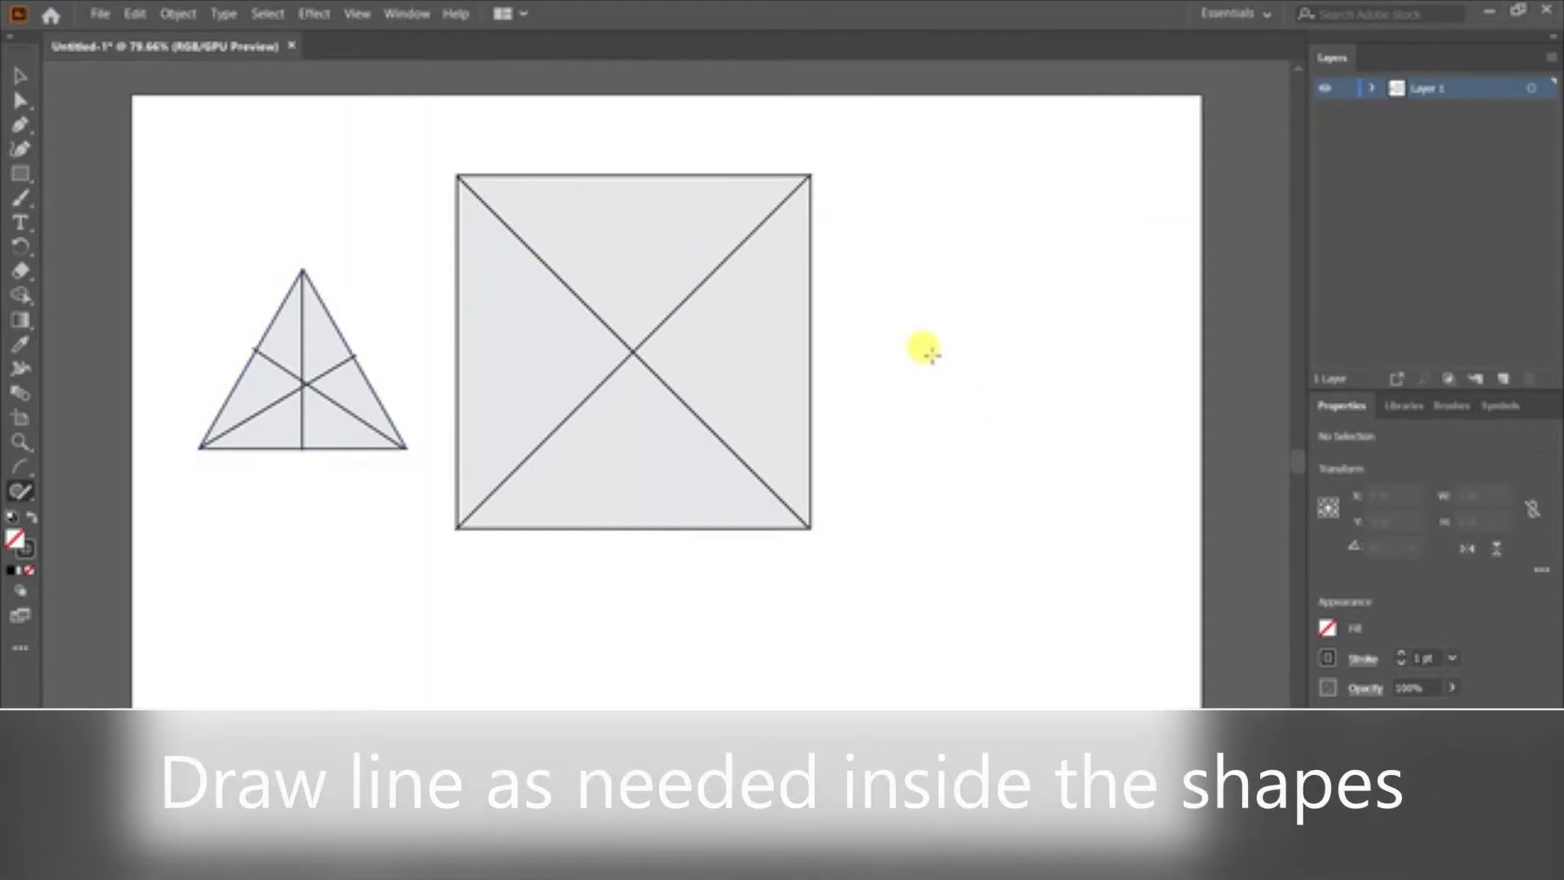
# Step: Draw a tall rectangle on the other side of the square and divide it with three horizontal lines and one vertical line
pyautogui.moveTo(934, 355)
pyautogui.mouseDown()
pyautogui.moveTo(1106, 339)
pyautogui.moveTo(1141, 688)
pyautogui.moveTo(981, 681)
pyautogui.moveTo(917, 361)
pyautogui.moveTo(934, 353)
pyautogui.mouseUp()
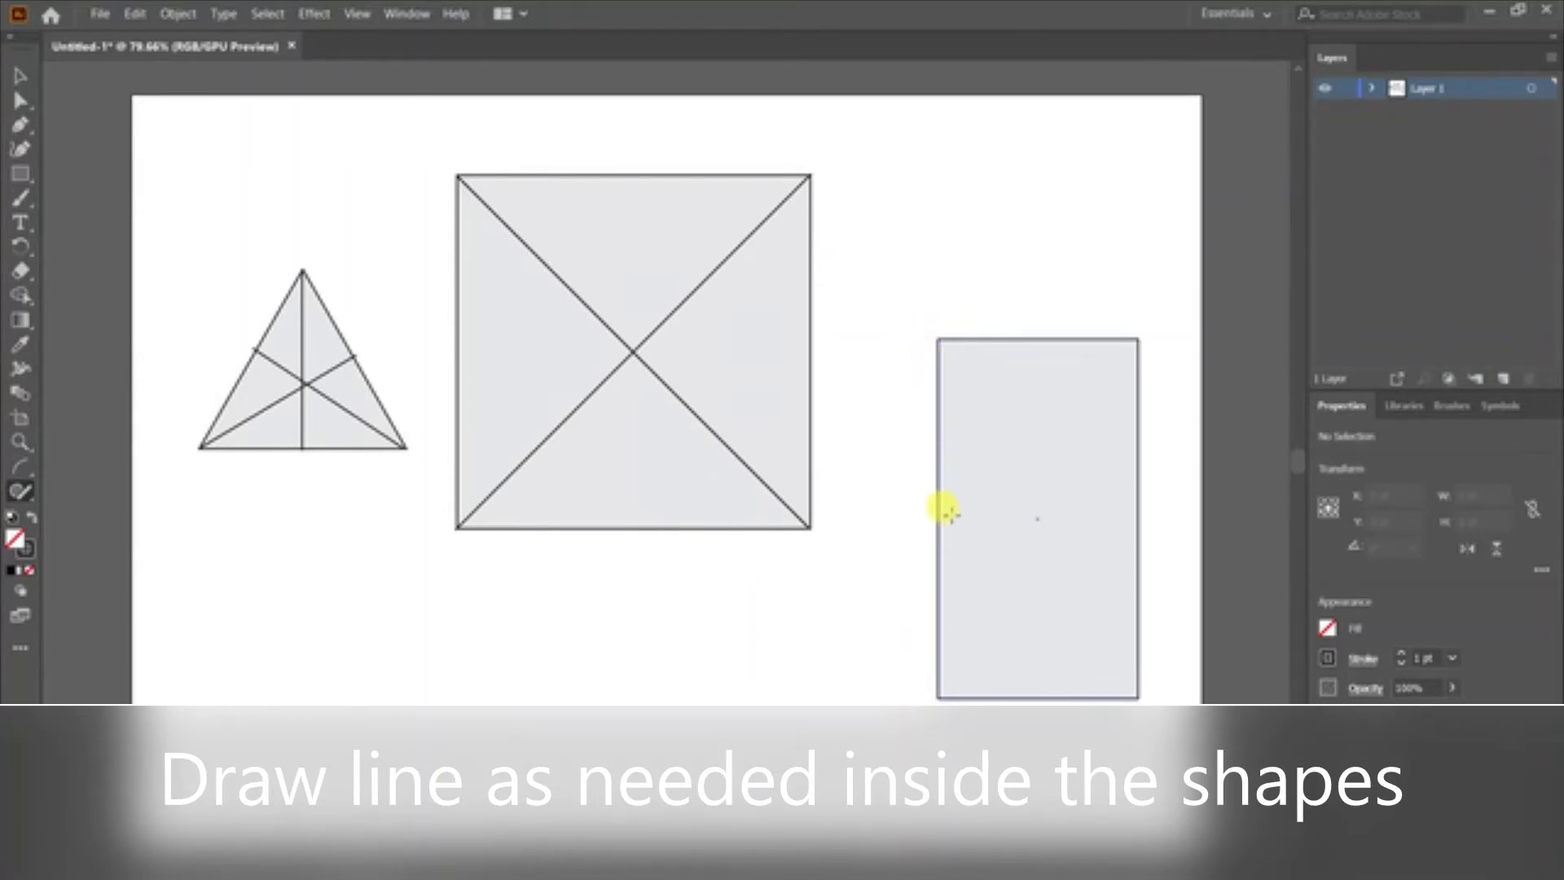
pyautogui.moveTo(939, 521); pyautogui.dragTo(974, 524)
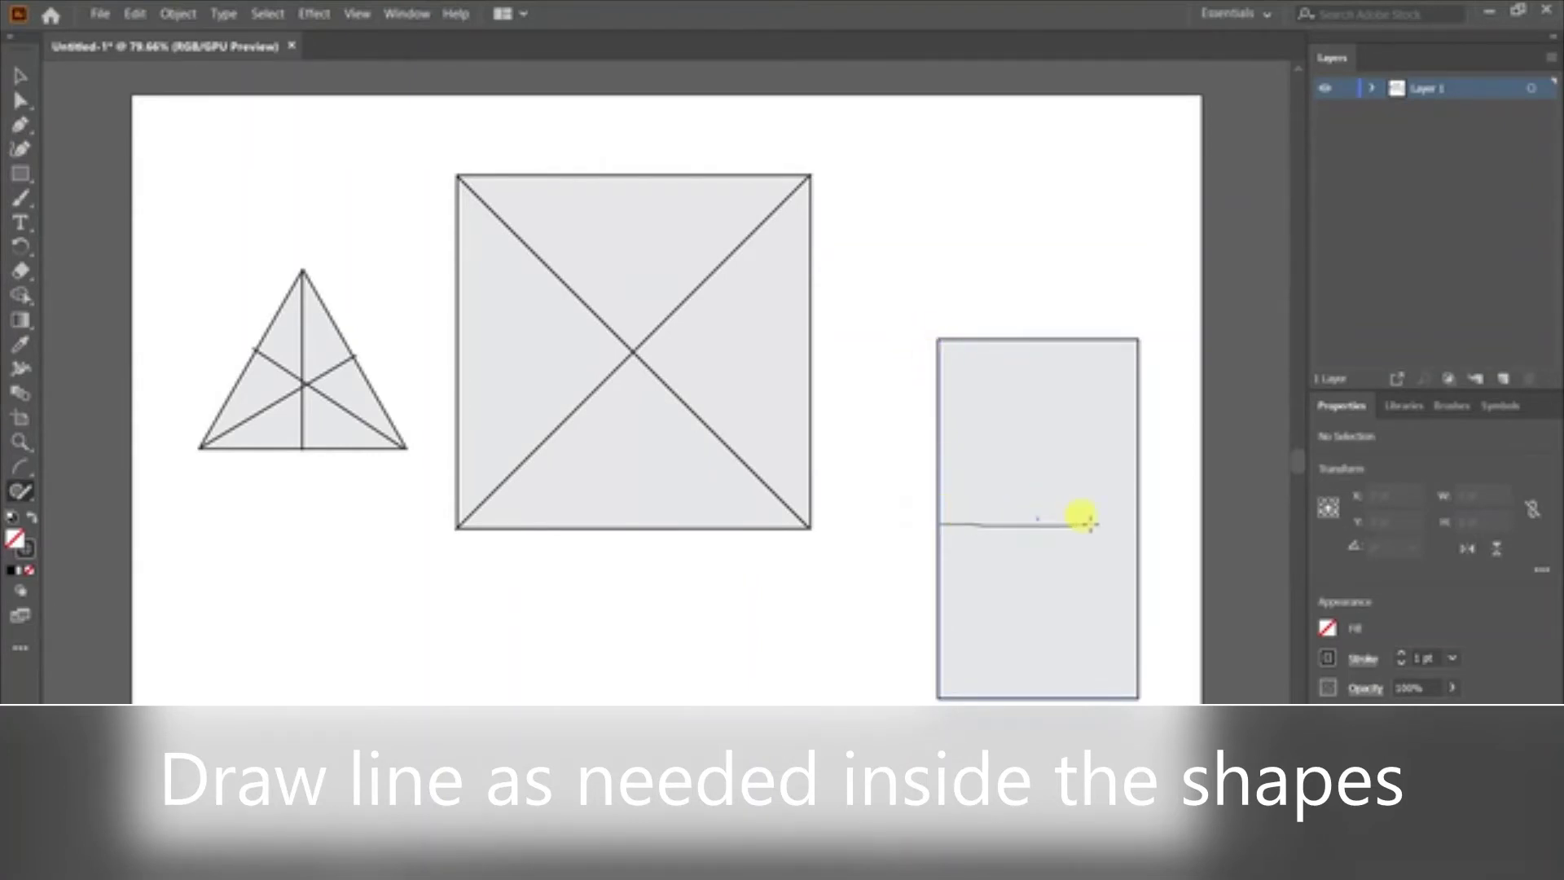
pyautogui.moveTo(1131, 515); pyautogui.dragTo(1129, 513)
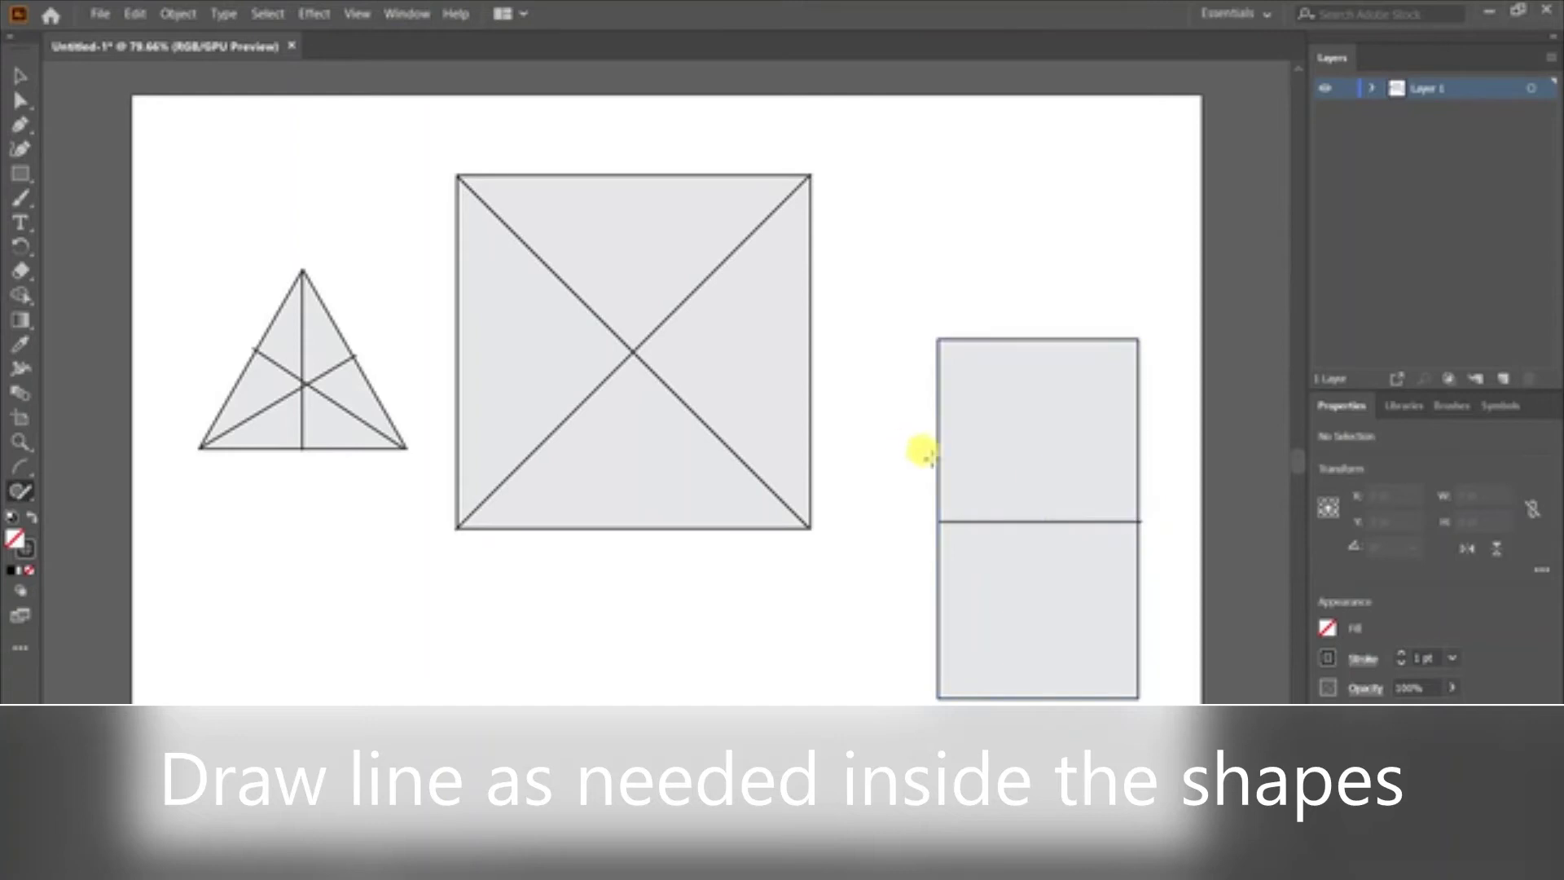
pyautogui.moveTo(937, 418); pyautogui.dragTo(1141, 414)
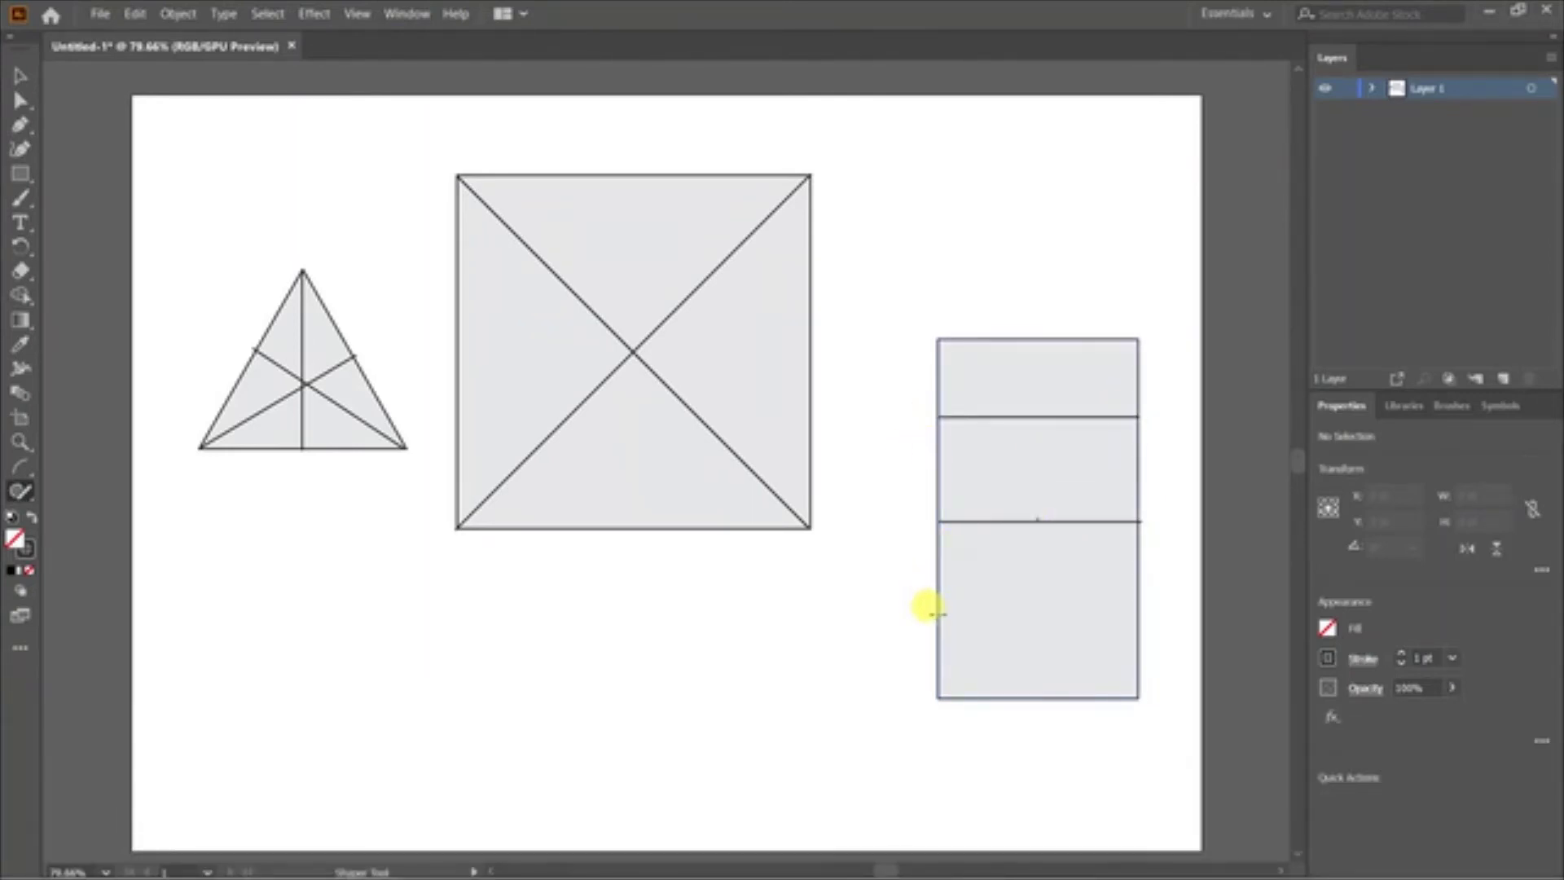
pyautogui.moveTo(930, 610); pyautogui.dragTo(1036, 605)
pyautogui.moveTo(1141, 602); pyautogui.dragTo(1146, 603)
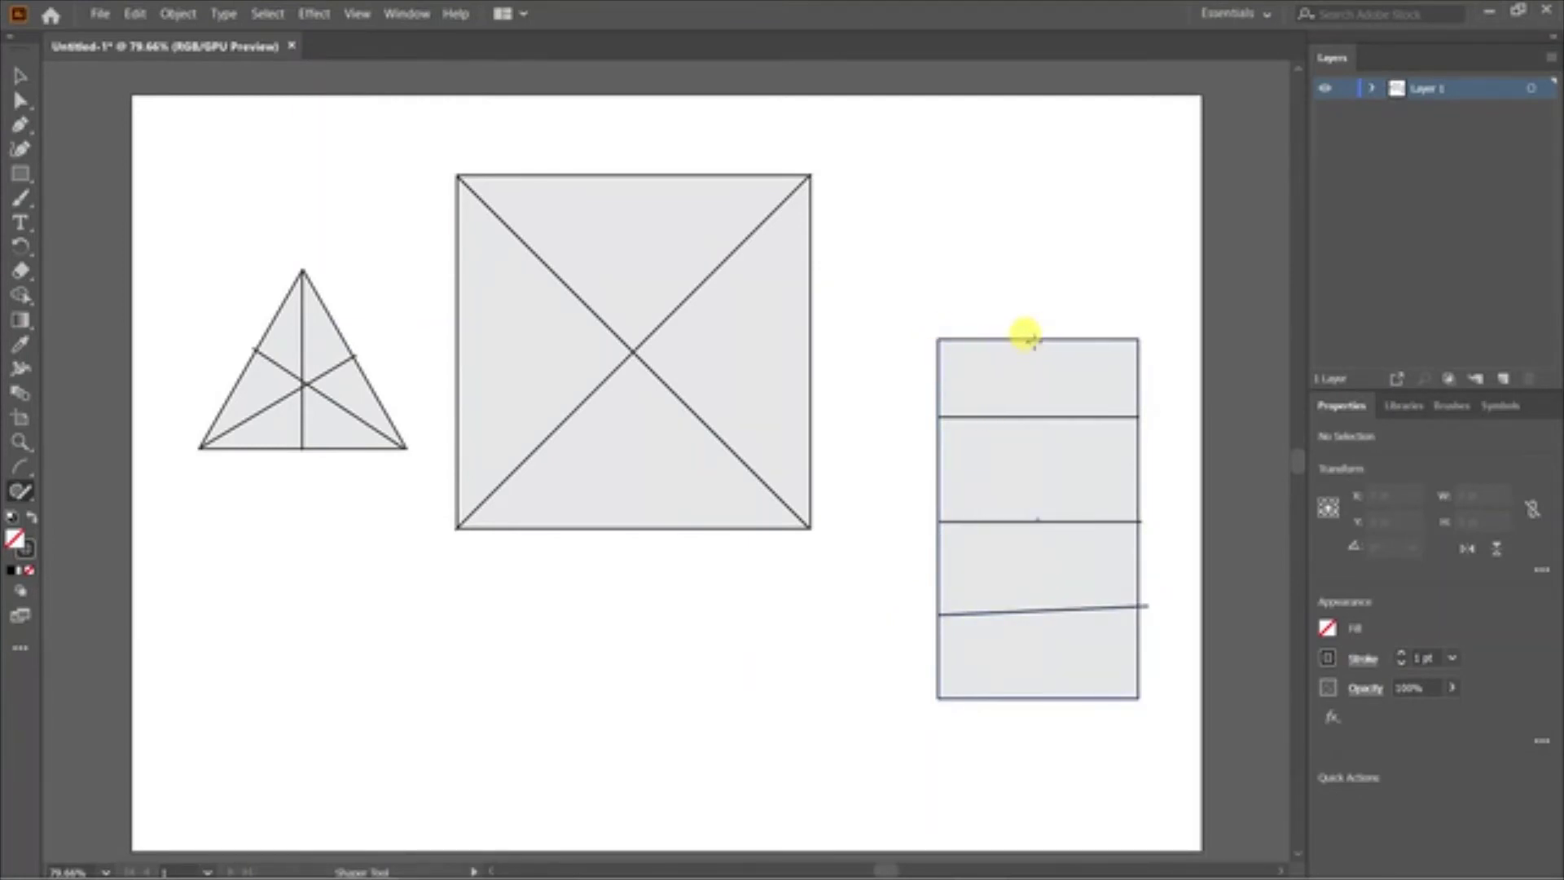
pyautogui.moveTo(1031, 338); pyautogui.dragTo(1020, 717)
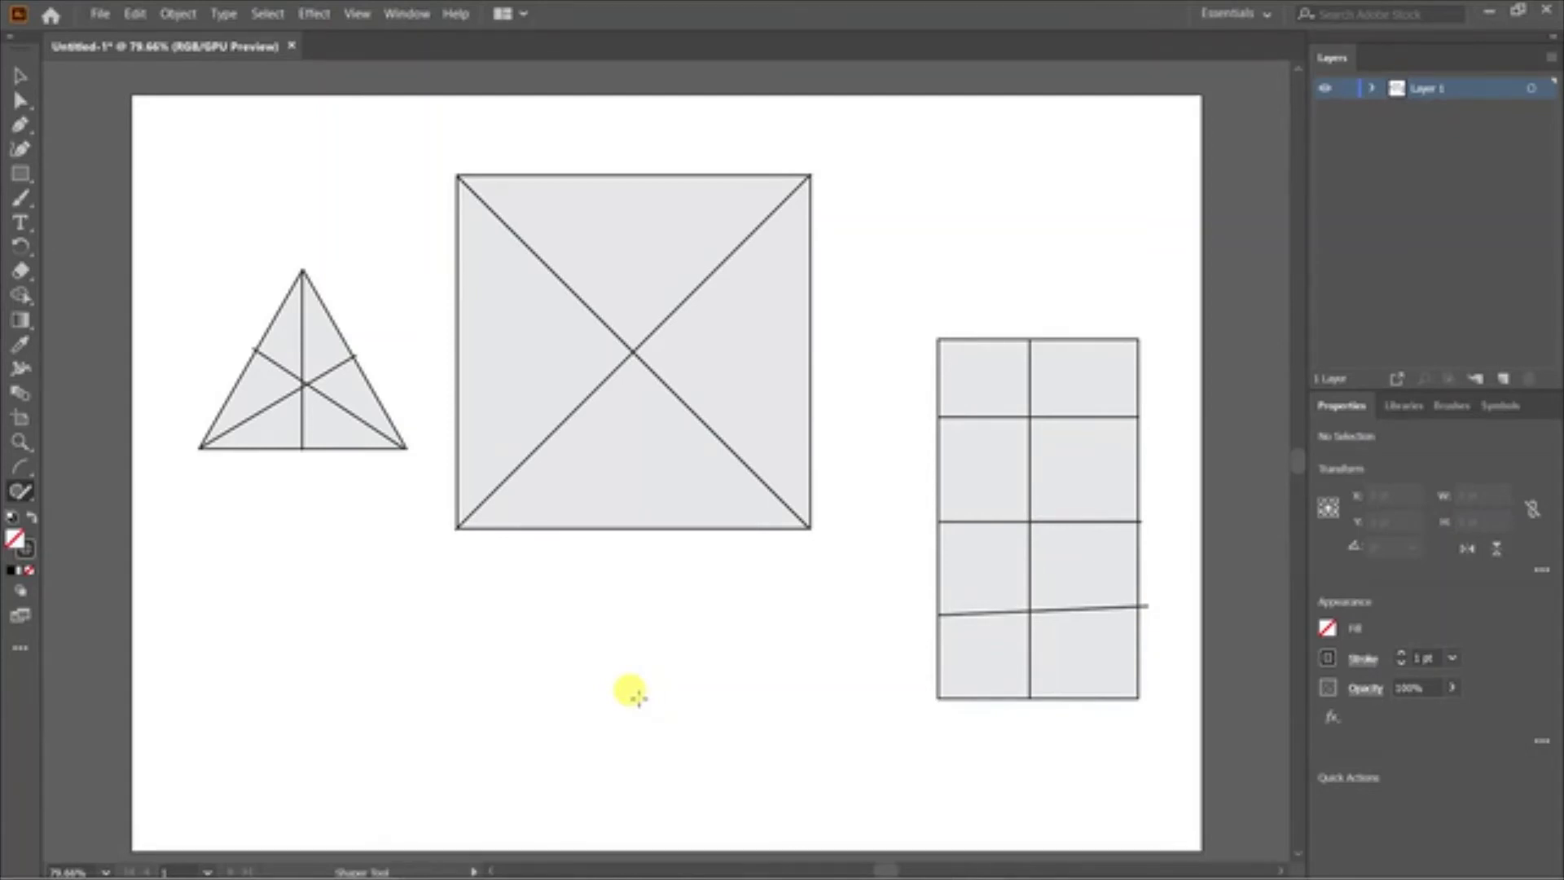
# Step: Select and delete the divided triangle, square and rectangle to clear the artboard
pyautogui.press('v')
pyautogui.moveTo(204, 175); pyautogui.dragTo(1049, 578)
pyautogui.press('Delete')
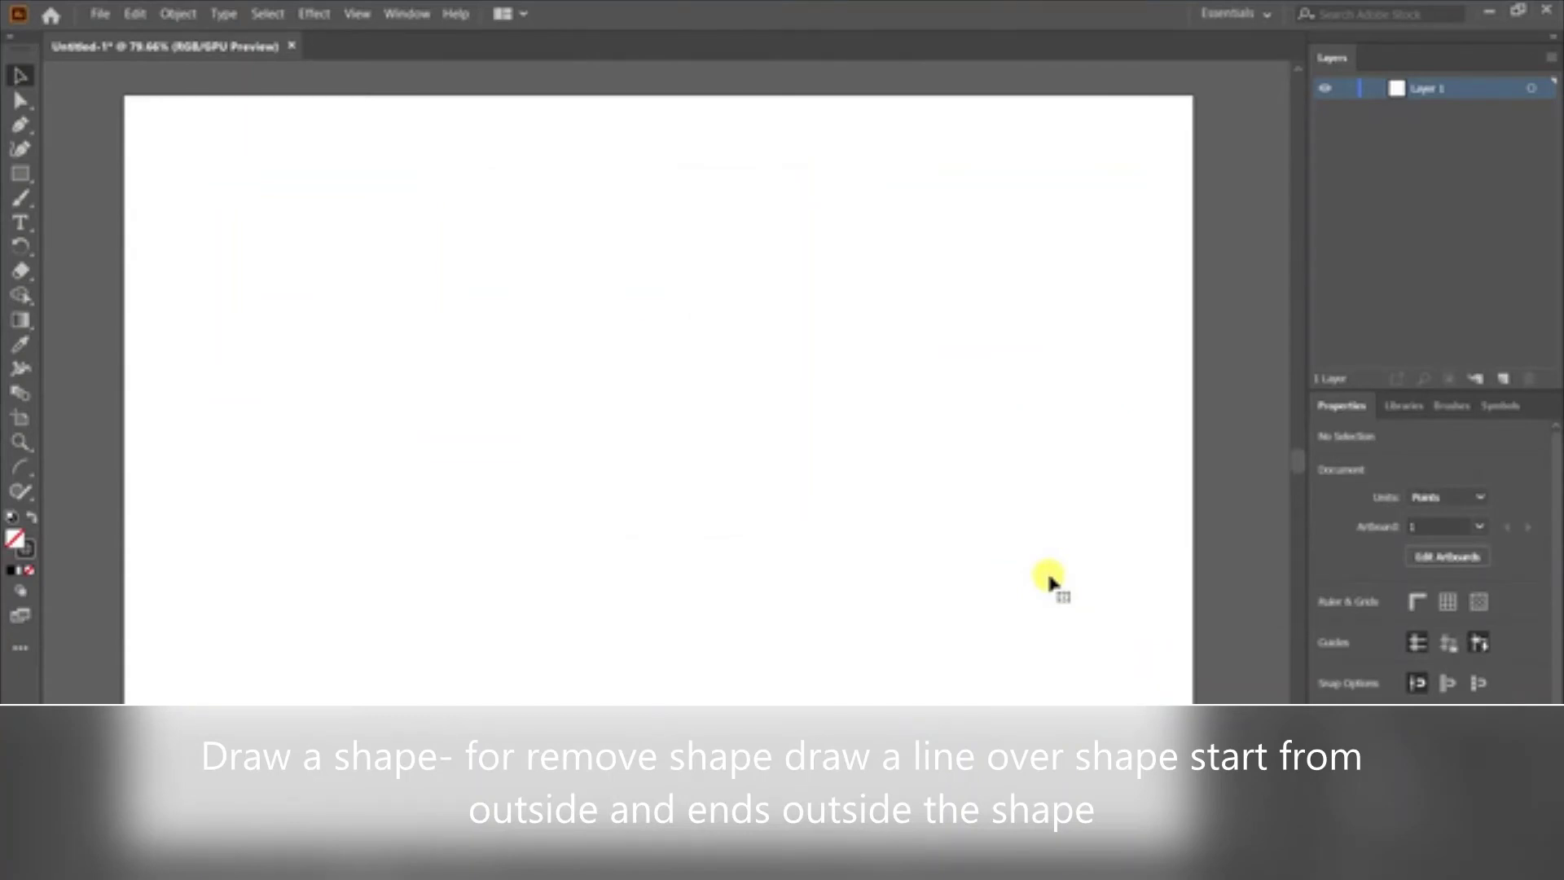
# Step: Draw a large square with the Shaper Tool and remove it with a stroke that starts and ends outside the shape
pyautogui.click(16, 492)
pyautogui.moveTo(457, 289)
pyautogui.mouseDown()
pyautogui.moveTo(717, 285)
pyautogui.moveTo(795, 319)
pyautogui.moveTo(835, 548)
pyautogui.moveTo(471, 581)
pyautogui.moveTo(433, 294)
pyautogui.moveTo(450, 276)
pyautogui.mouseUp()
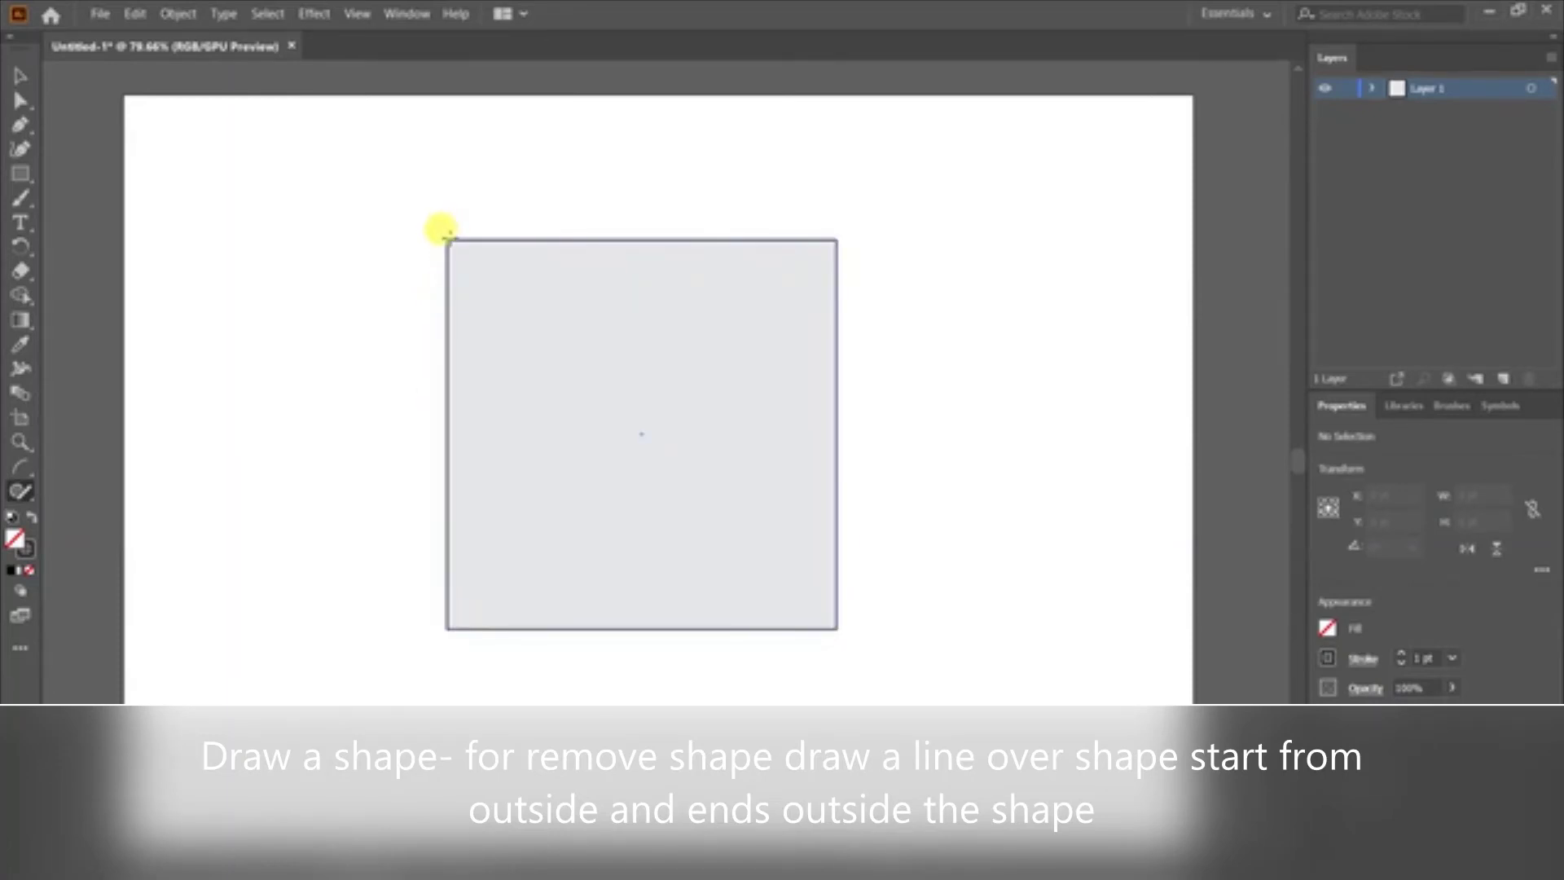
pyautogui.moveTo(414, 203)
pyautogui.mouseDown()
pyautogui.moveTo(471, 274)
pyautogui.moveTo(709, 453)
pyautogui.mouseUp()
pyautogui.moveTo(819, 632); pyautogui.dragTo(847, 709)
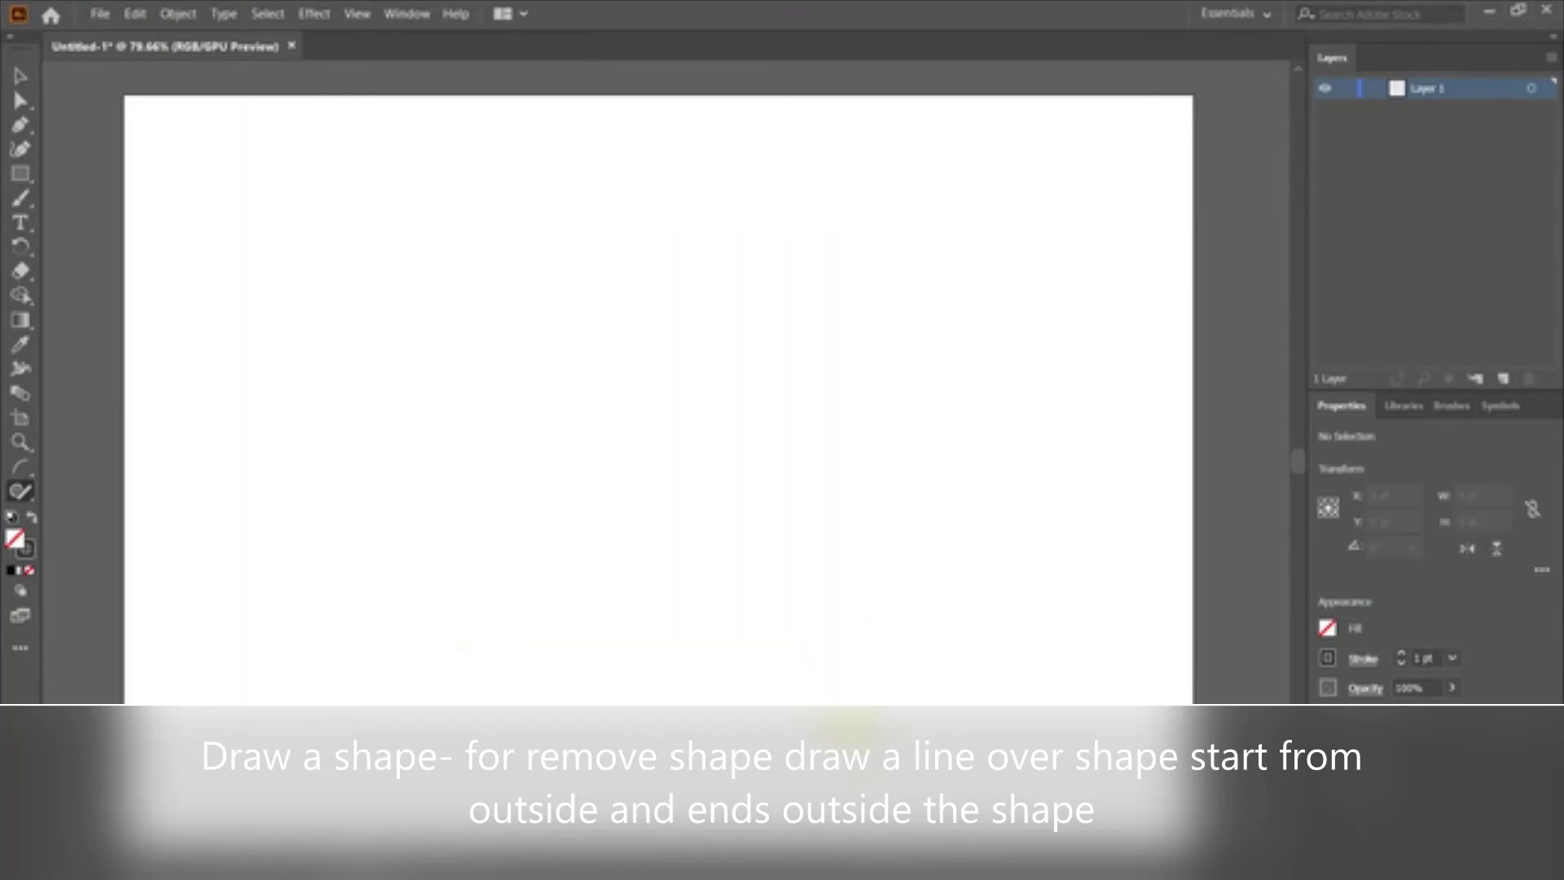
pyautogui.click(19, 75)
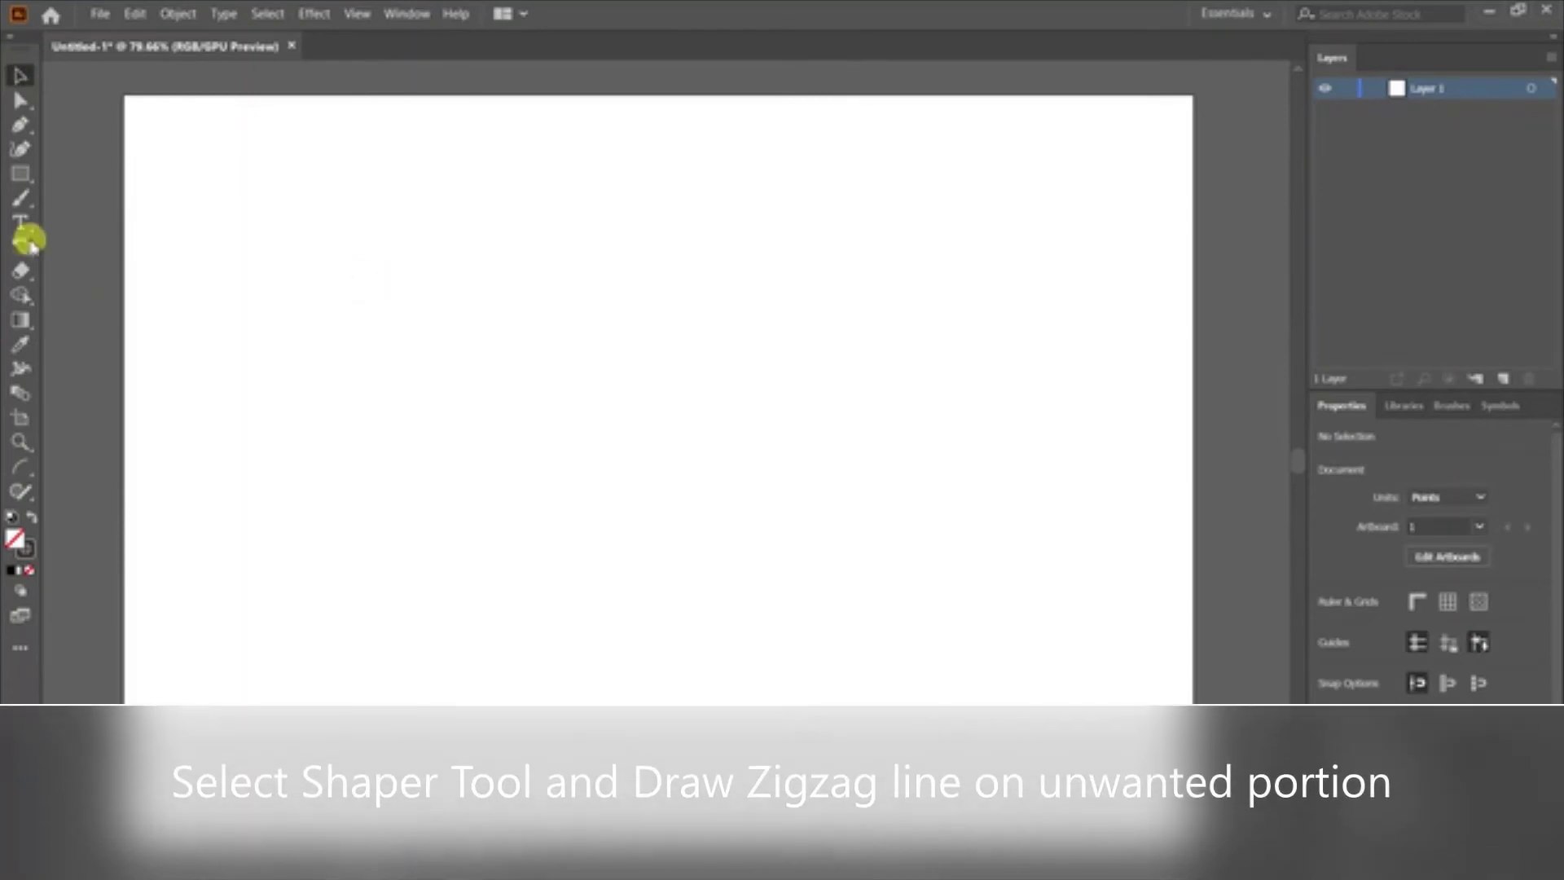
# Step: Draw a square with the Shaper Tool and cross it with two diagonals and a horizontal middle line extending past its edges
pyautogui.click(18, 491)
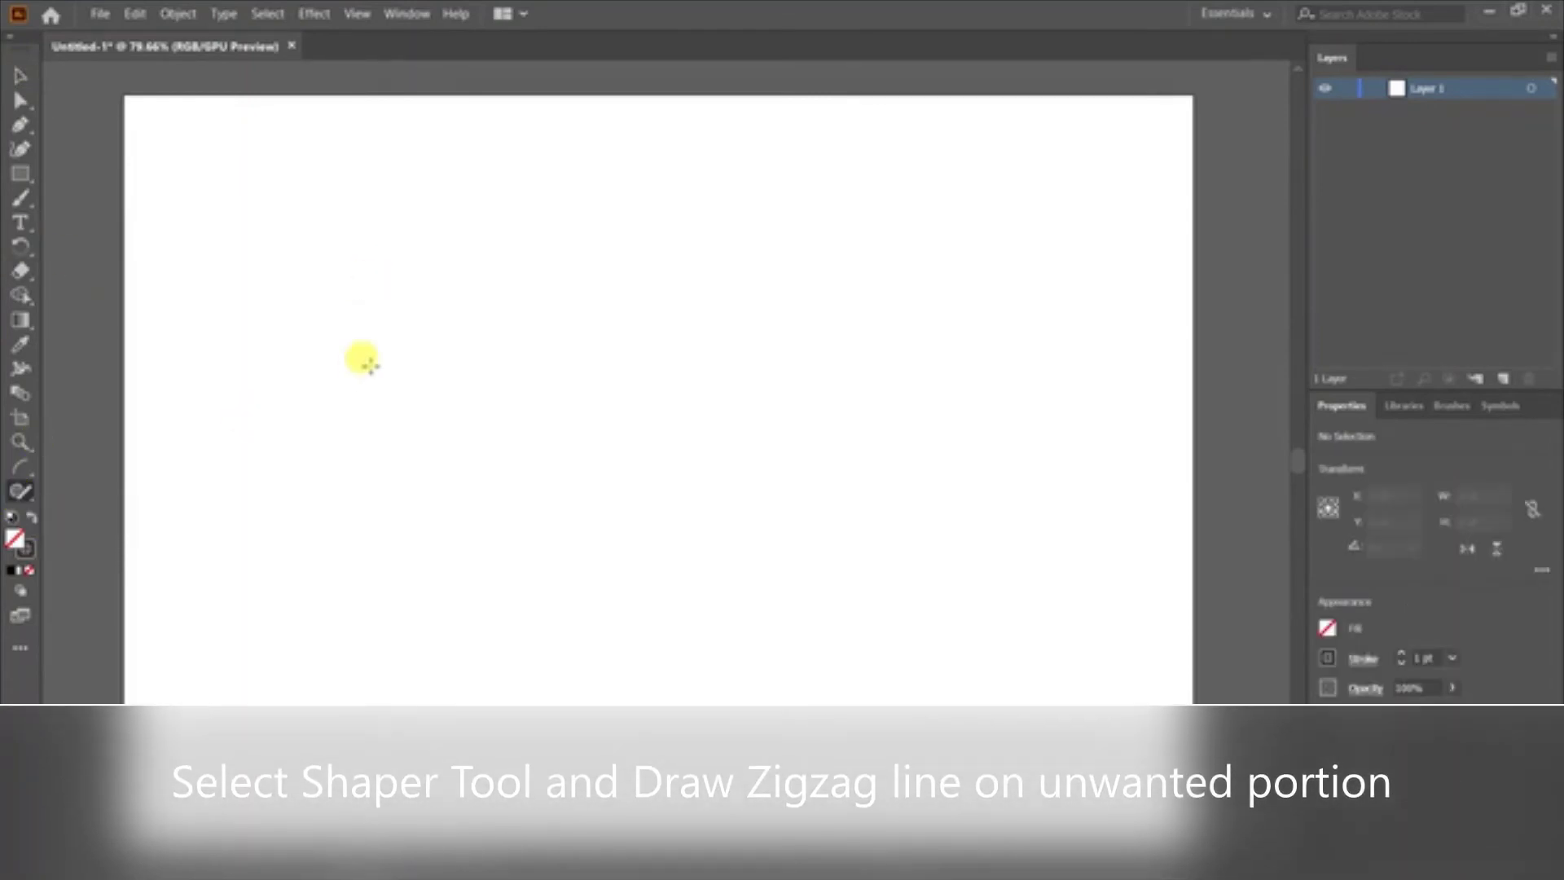
pyautogui.moveTo(432, 304)
pyautogui.mouseDown()
pyautogui.moveTo(698, 307)
pyautogui.moveTo(721, 559)
pyautogui.moveTo(448, 571)
pyautogui.moveTo(425, 454)
pyautogui.moveTo(431, 297)
pyautogui.moveTo(620, 502)
pyautogui.mouseUp()
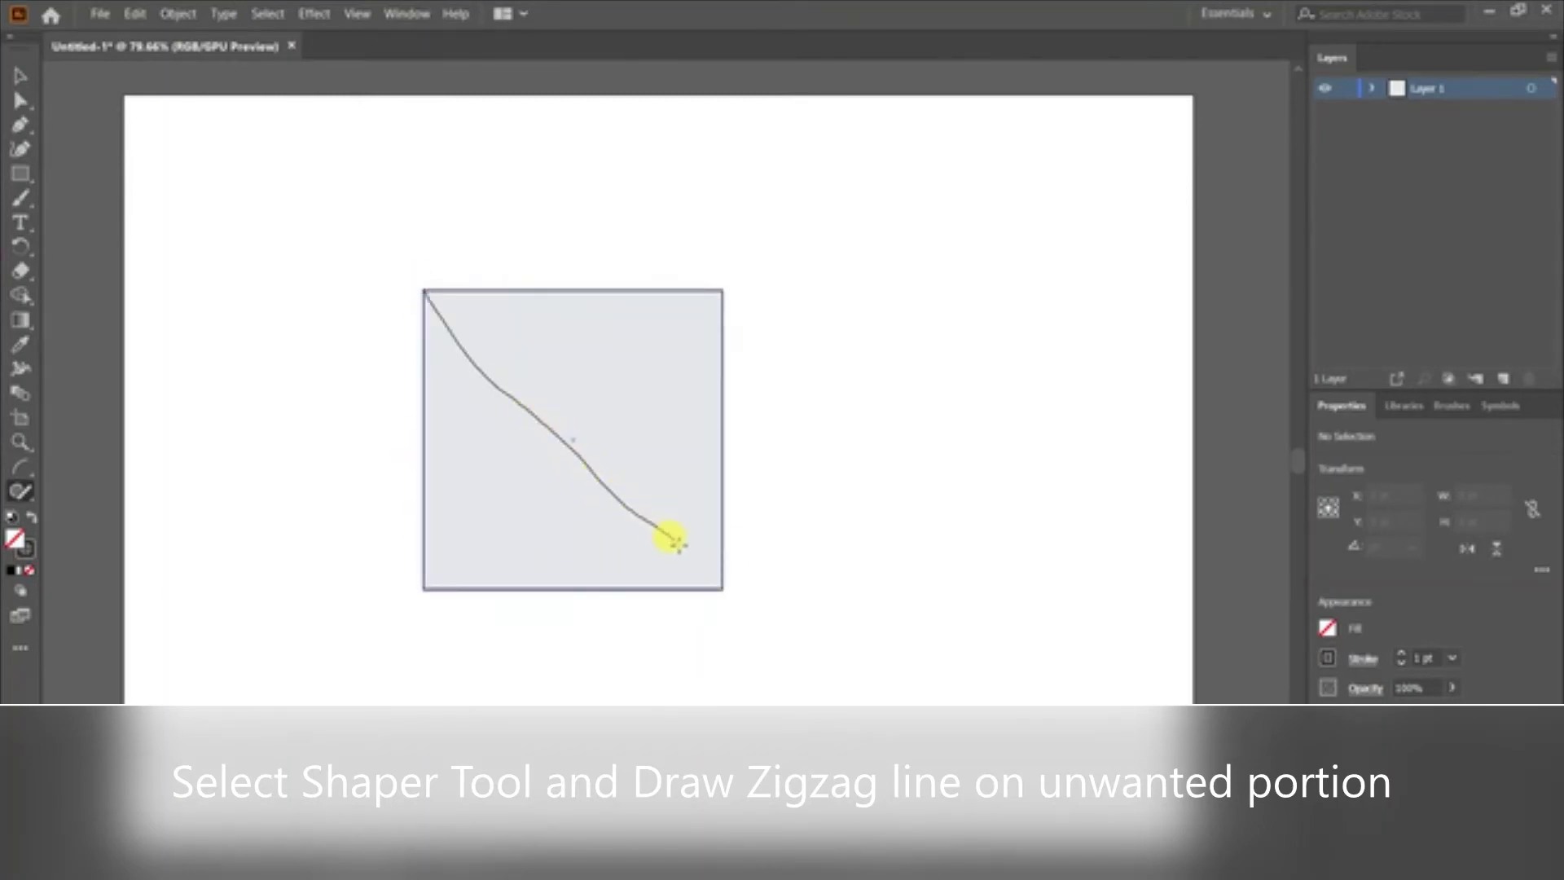
pyautogui.moveTo(711, 577); pyautogui.dragTo(759, 608)
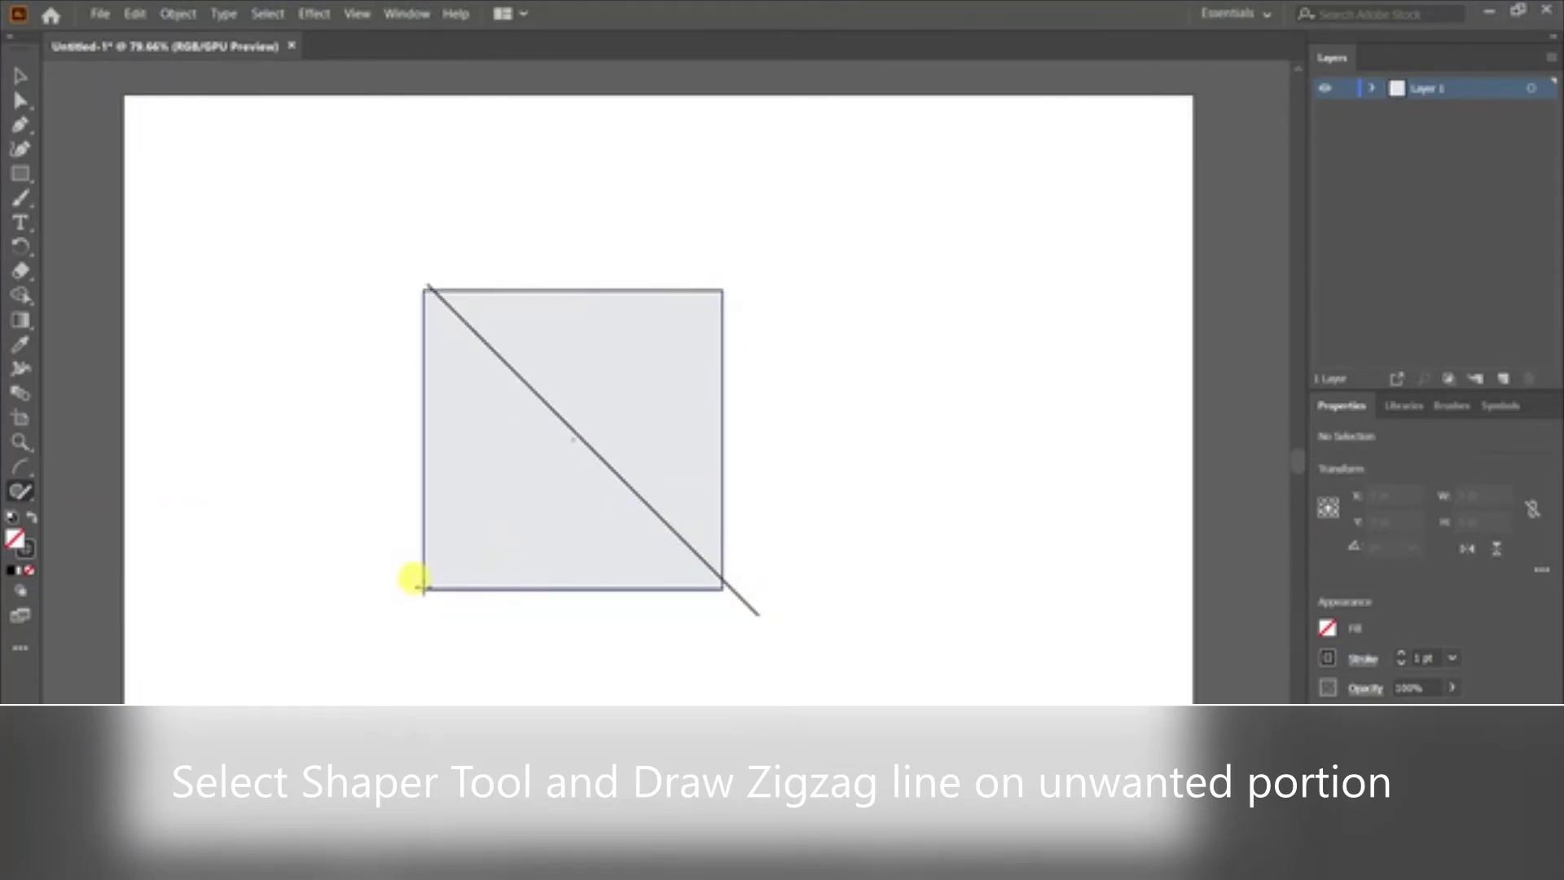
pyautogui.moveTo(416, 580); pyautogui.dragTo(568, 432)
pyautogui.moveTo(690, 322); pyautogui.dragTo(778, 239)
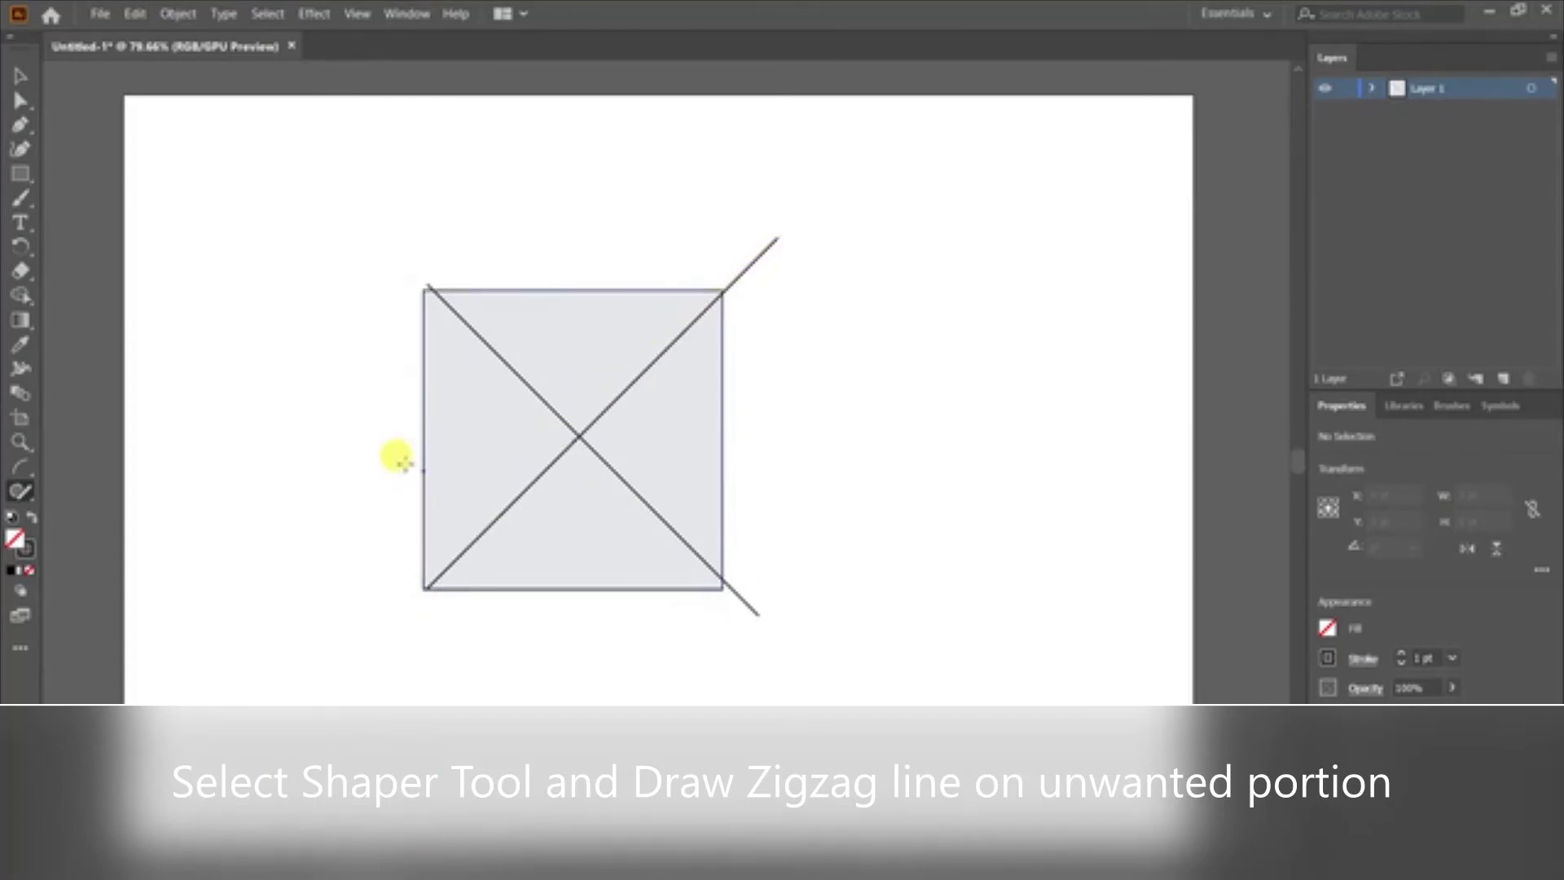
pyautogui.moveTo(420, 430); pyautogui.dragTo(818, 429)
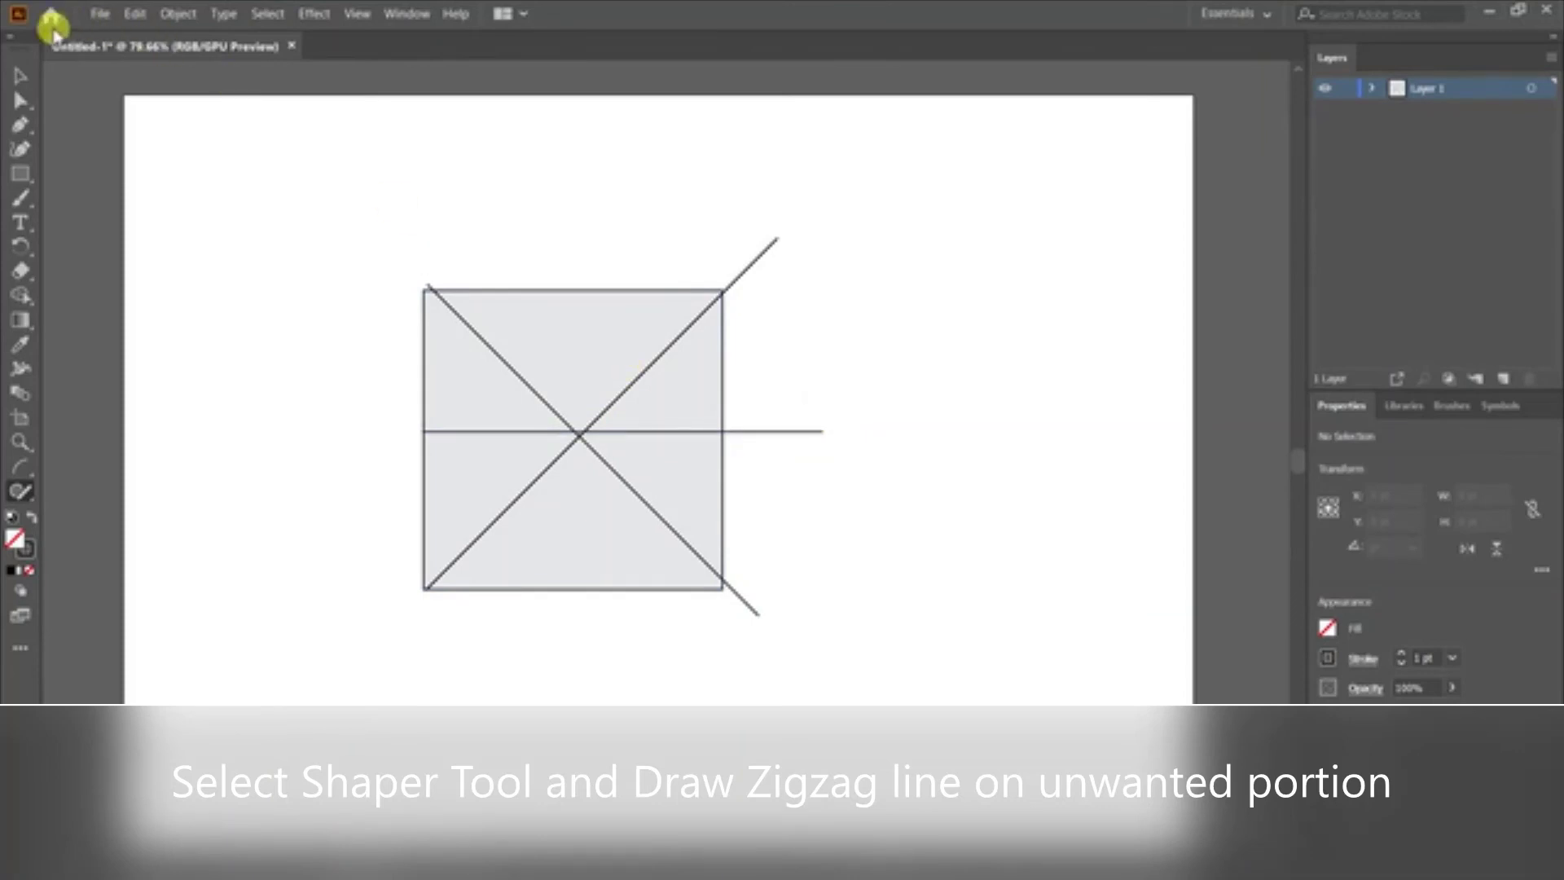
pyautogui.click(29, 80)
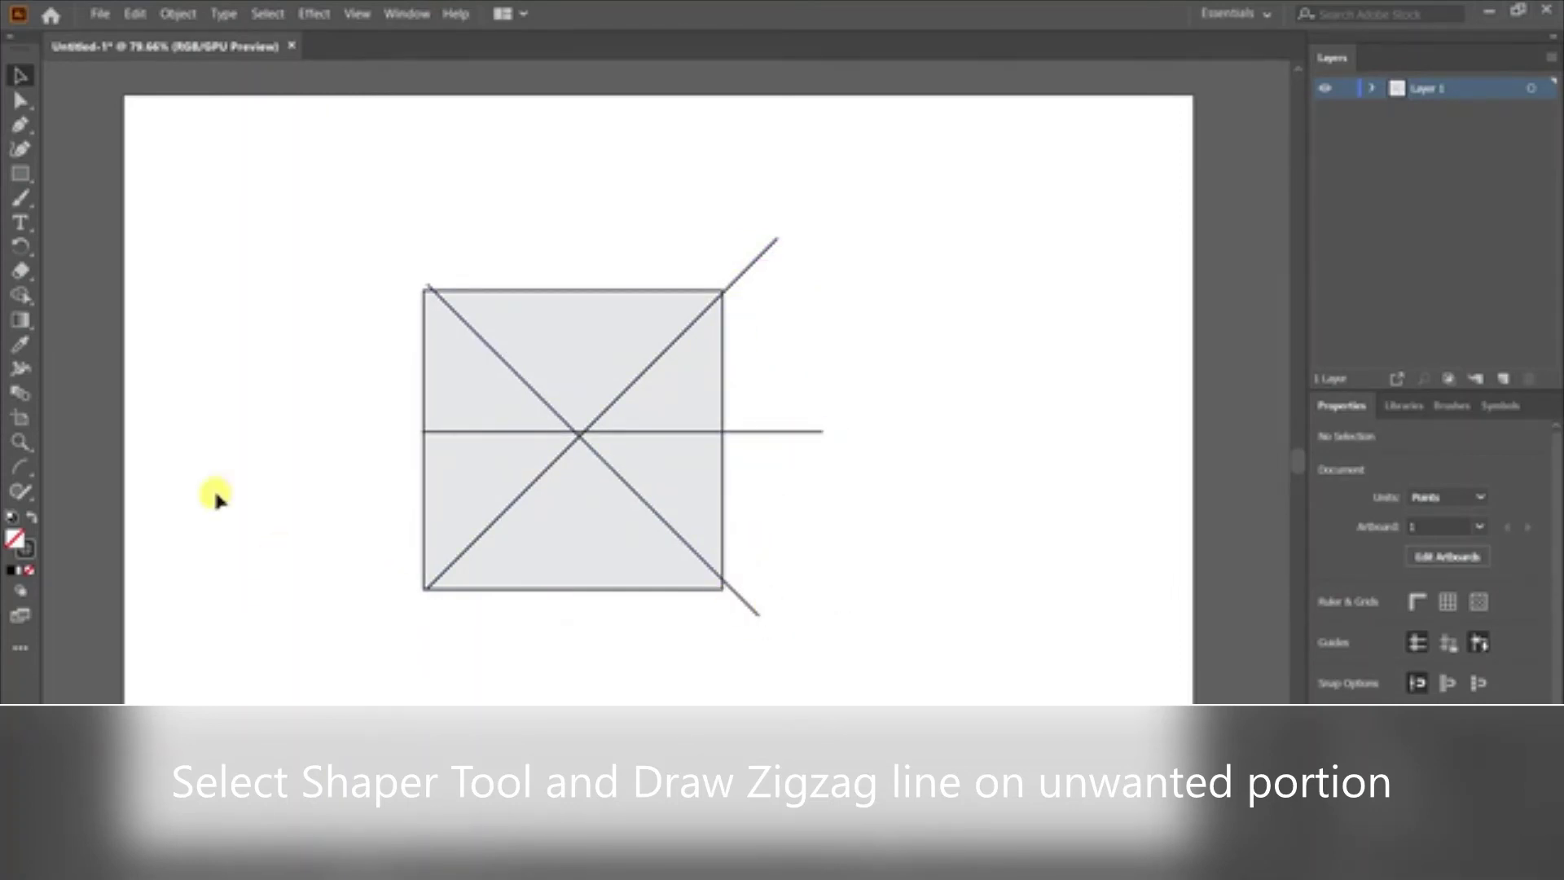
# Step: Scribble with the Shaper Tool over the diagonal and horizontal line ends outside the square to trim all four overhangs
pyautogui.click(18, 495)
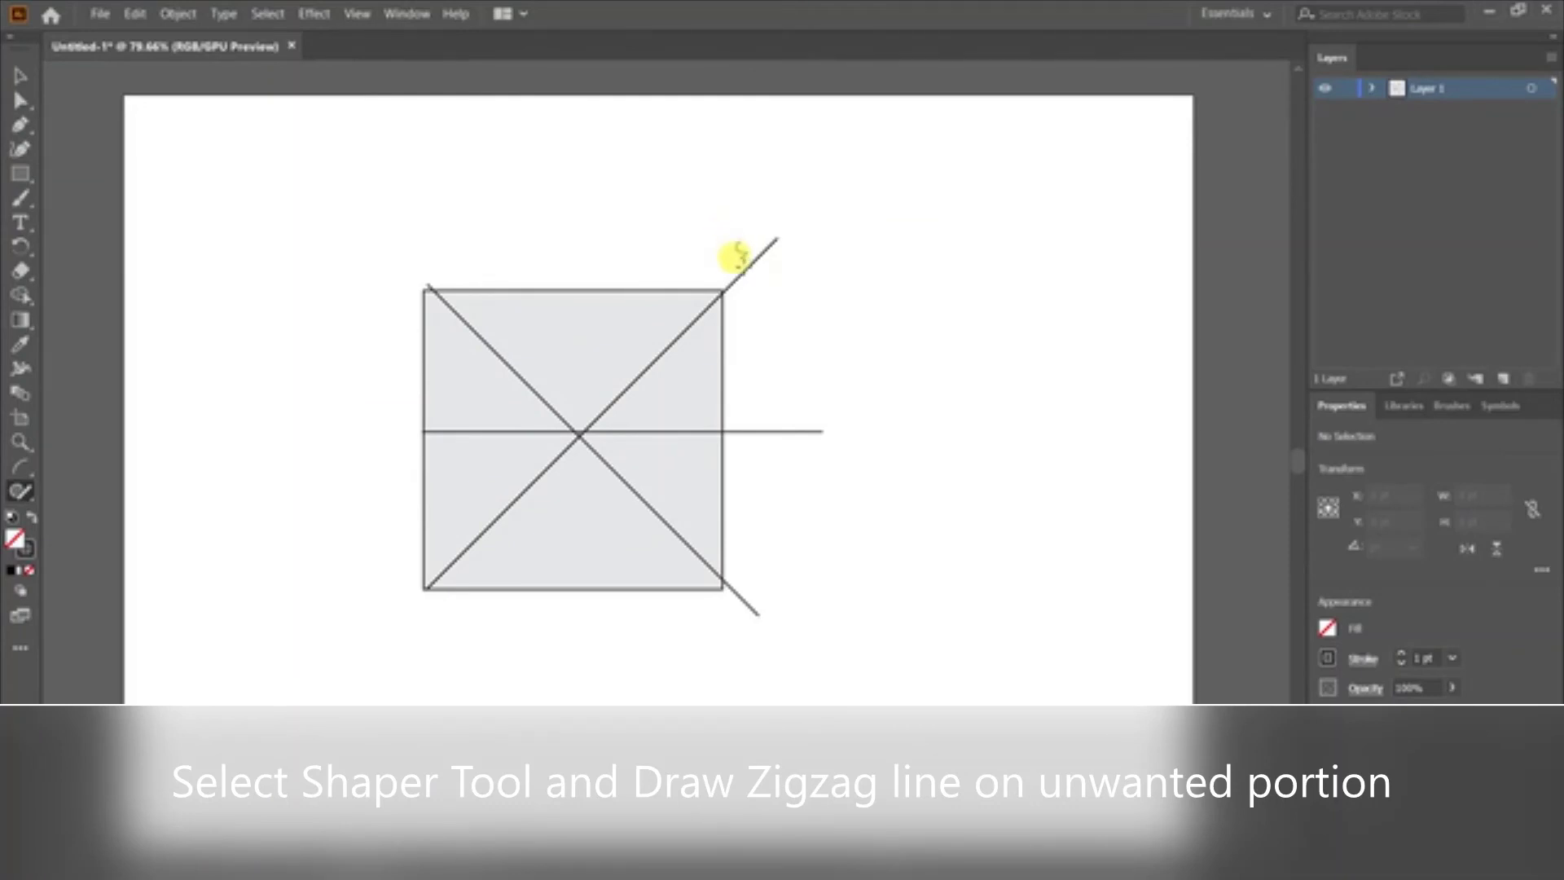
pyautogui.moveTo(757, 275); pyautogui.dragTo(780, 289)
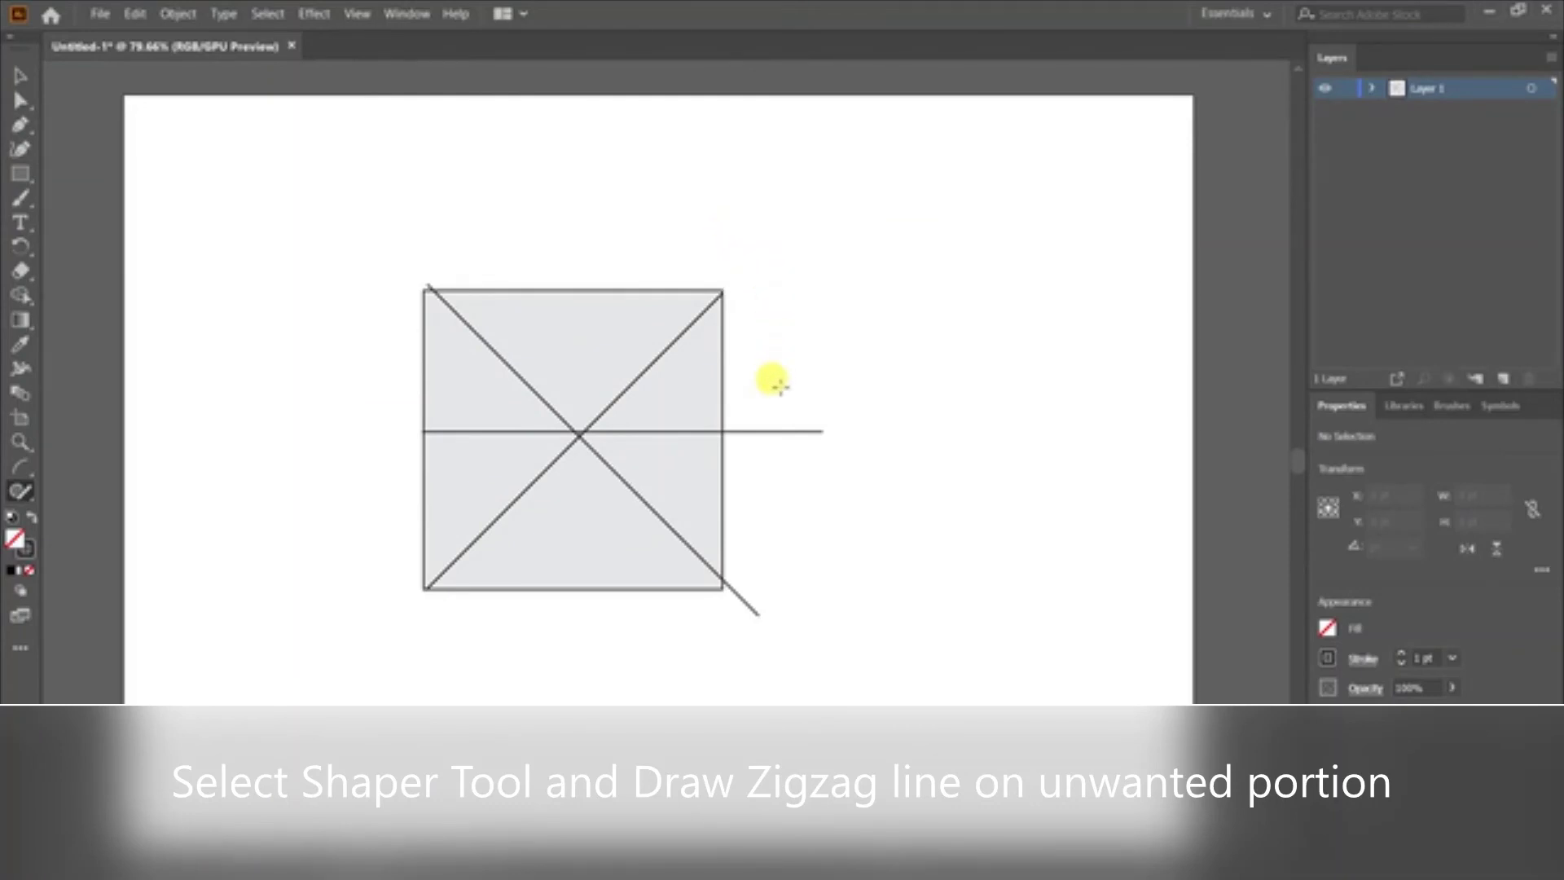
pyautogui.moveTo(772, 389); pyautogui.dragTo(782, 472)
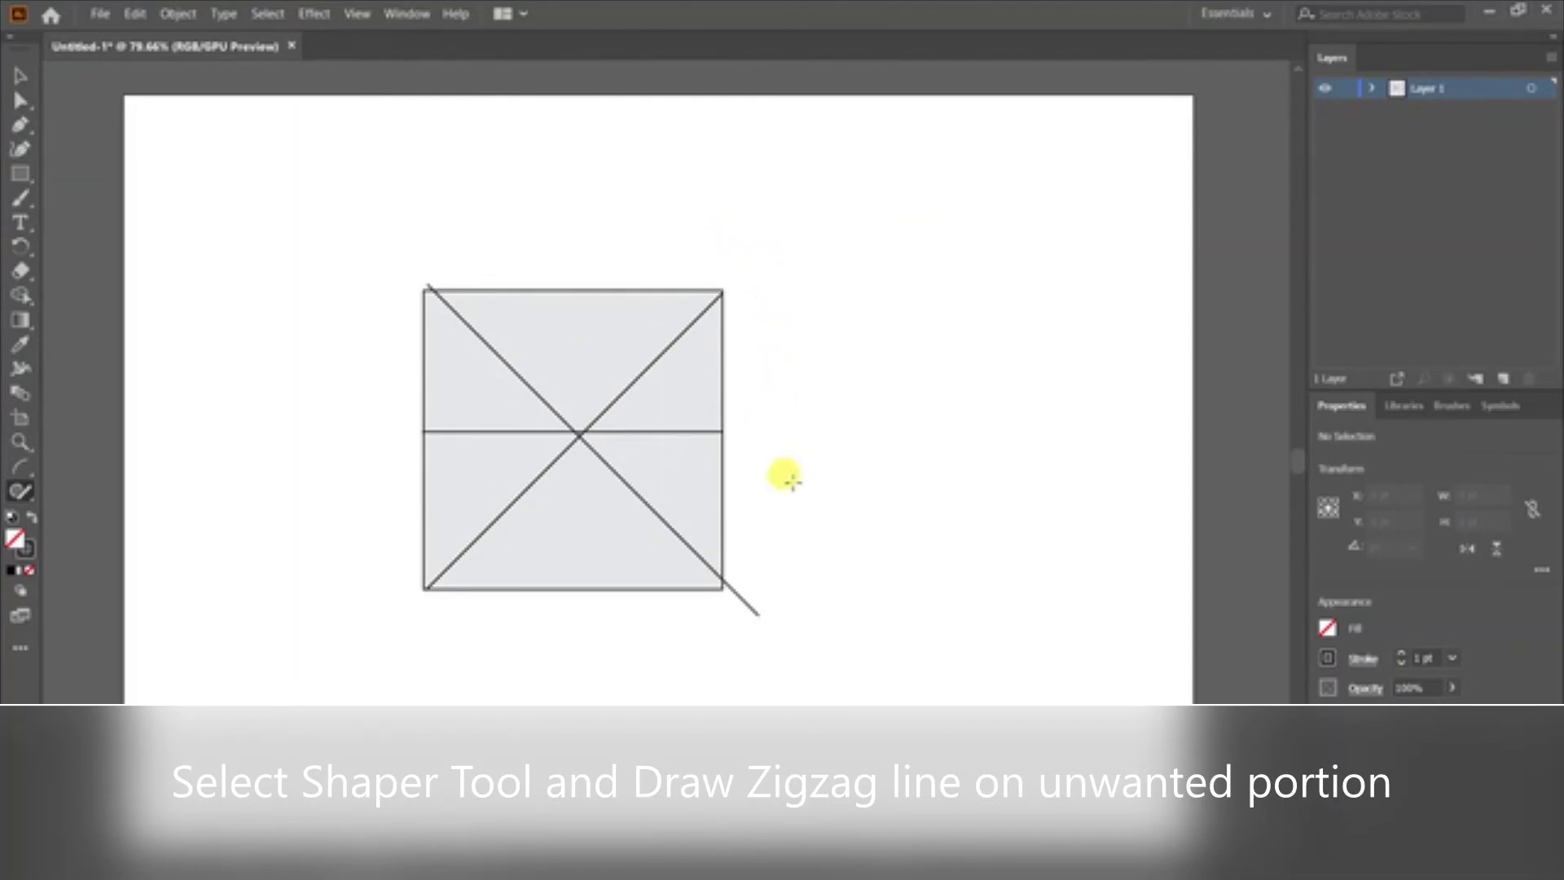
pyautogui.moveTo(761, 561); pyautogui.dragTo(710, 634)
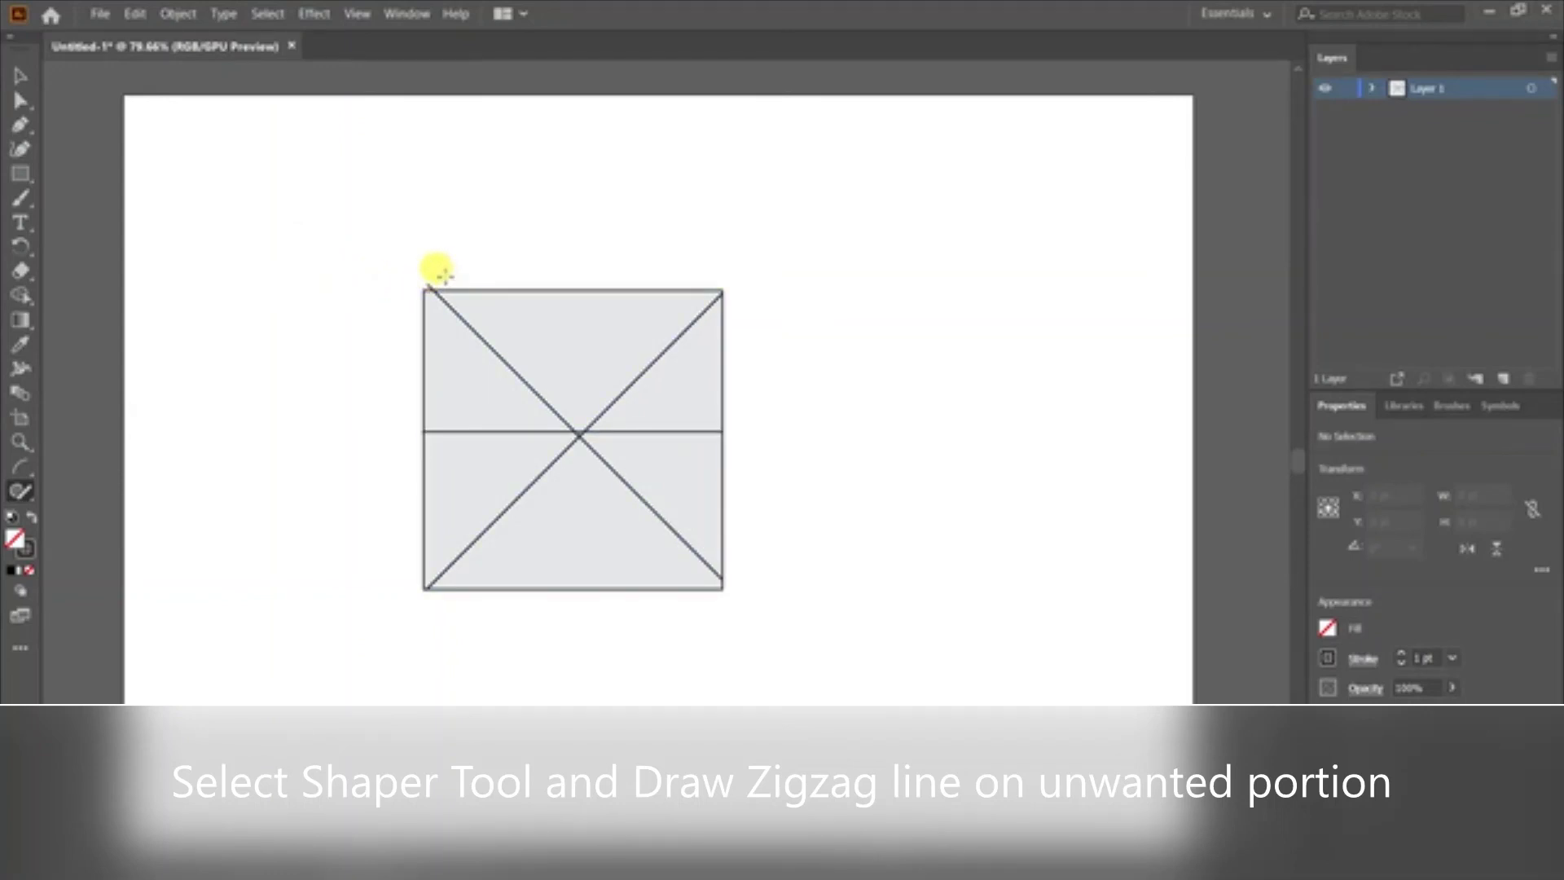
pyautogui.moveTo(440, 282); pyautogui.dragTo(416, 287)
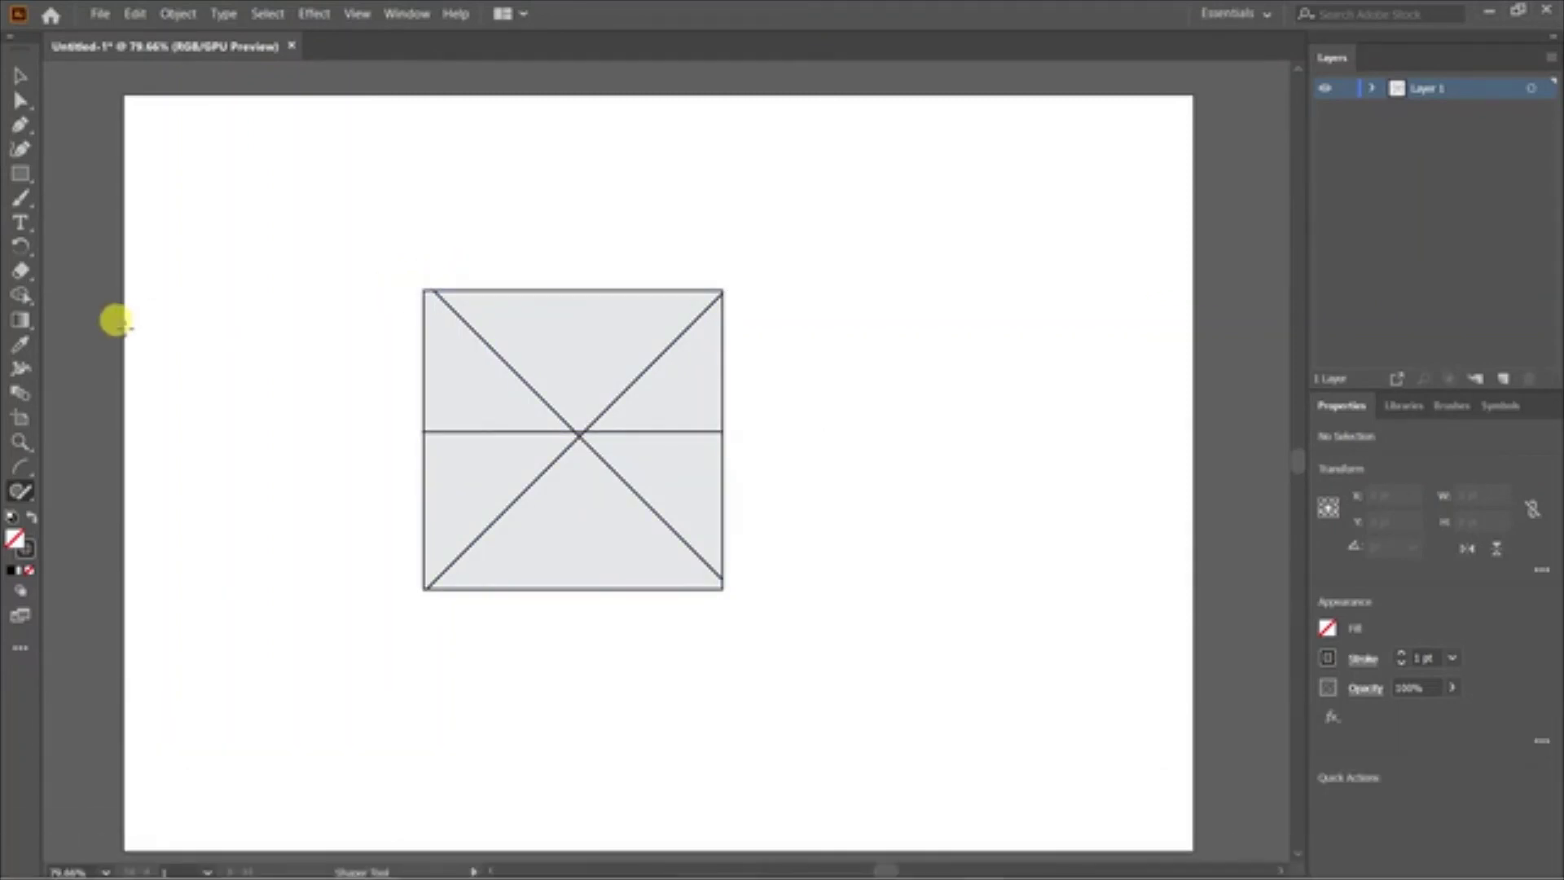
pyautogui.click(25, 75)
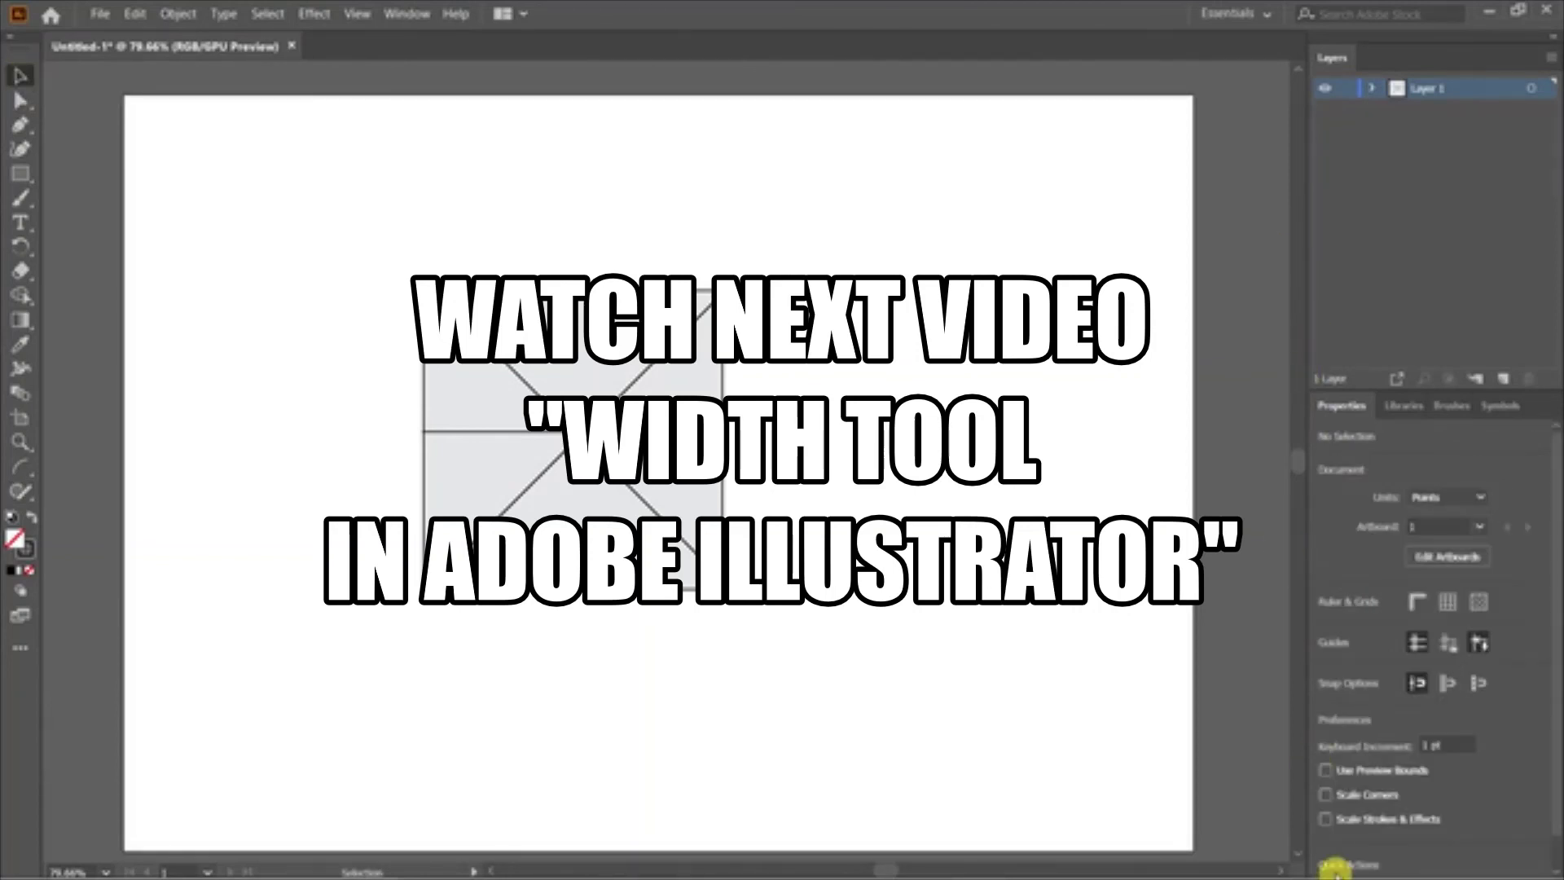